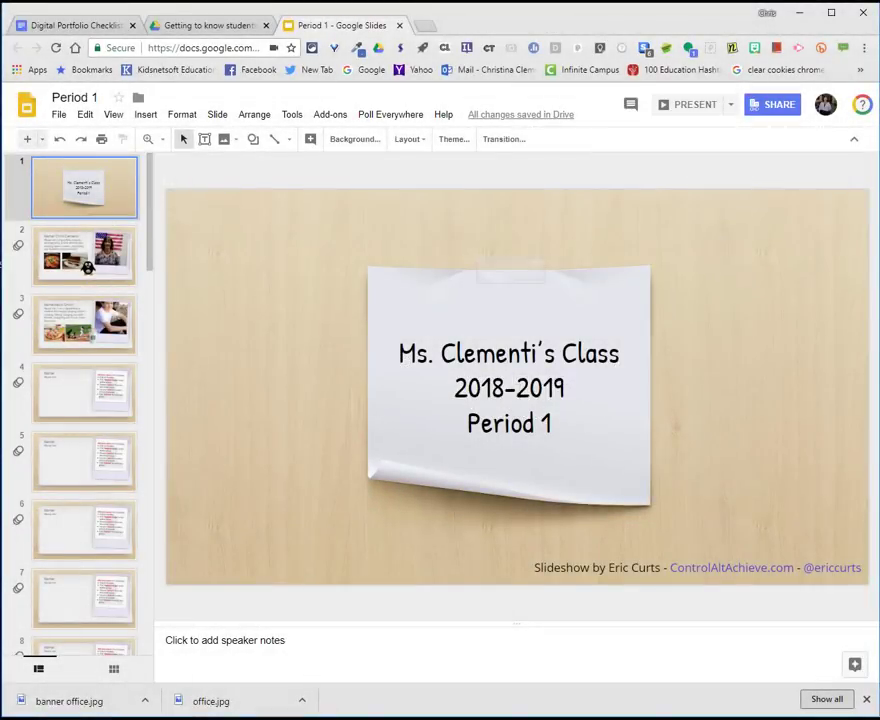
# Review sample slides 2 and 3, ending on the student with pizza, baseball and coffee photos
pyautogui.click(65, 260)
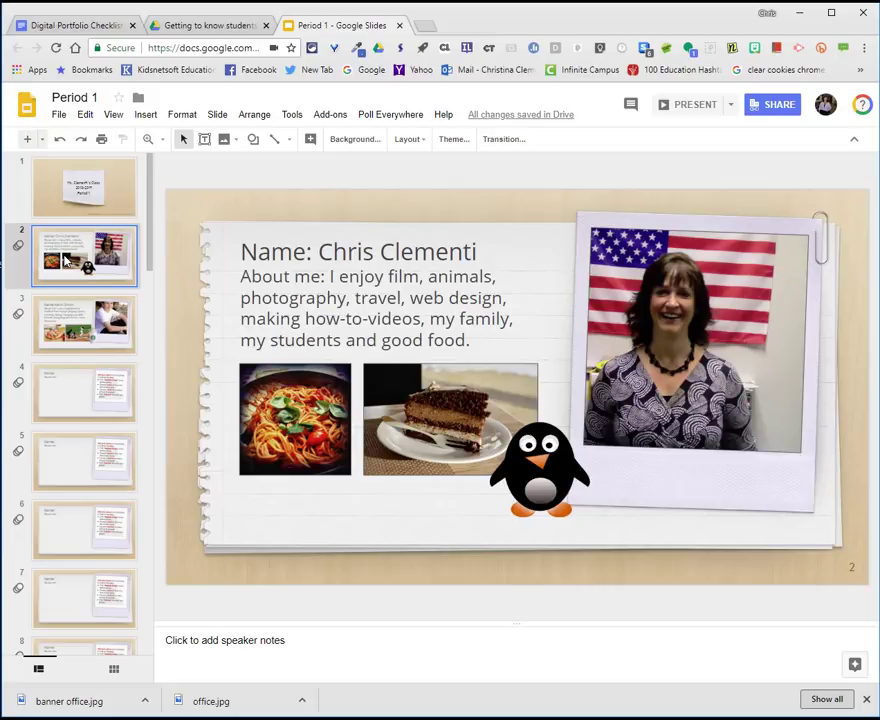
pyautogui.click(80, 330)
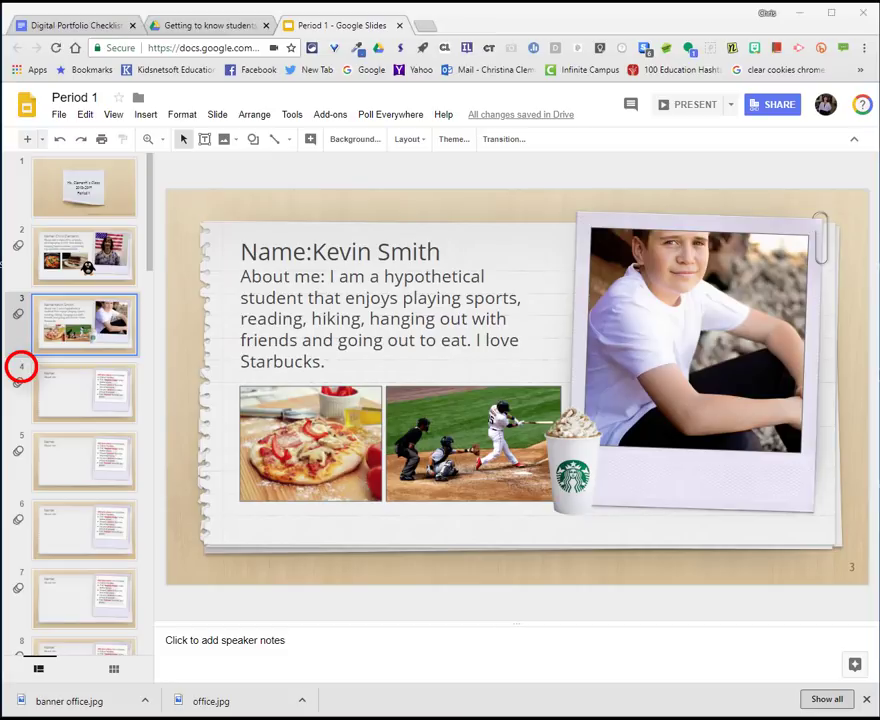
# Go to slide 4, with the about-me text and the webcam-instructions photo placeholder
pyautogui.click(80, 388)
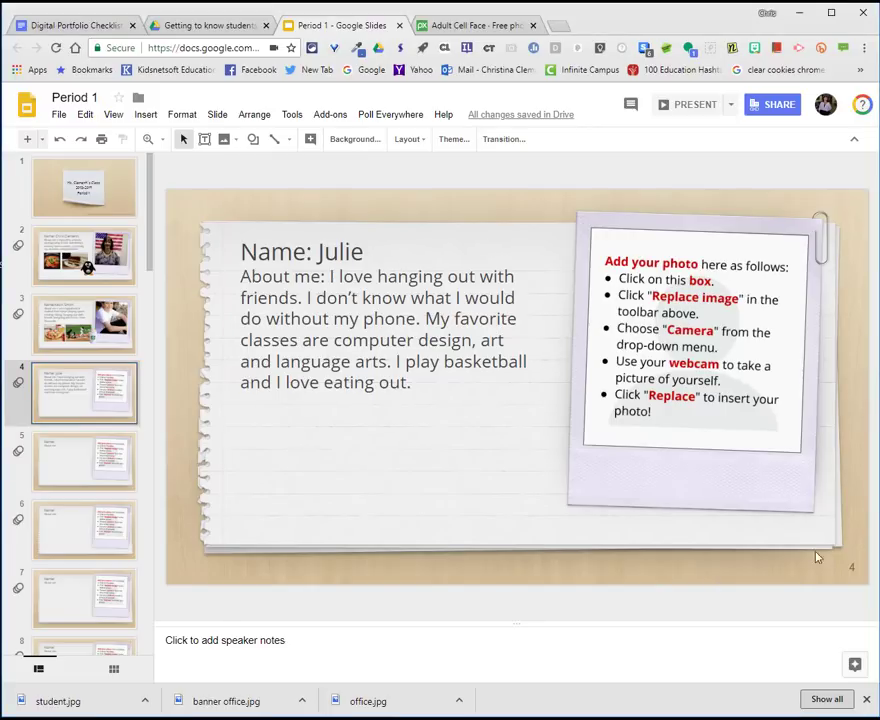
# Replace slide 4's photo placeholder with a webcam snapshot using Replace image > Camera
pyautogui.click(753, 248)
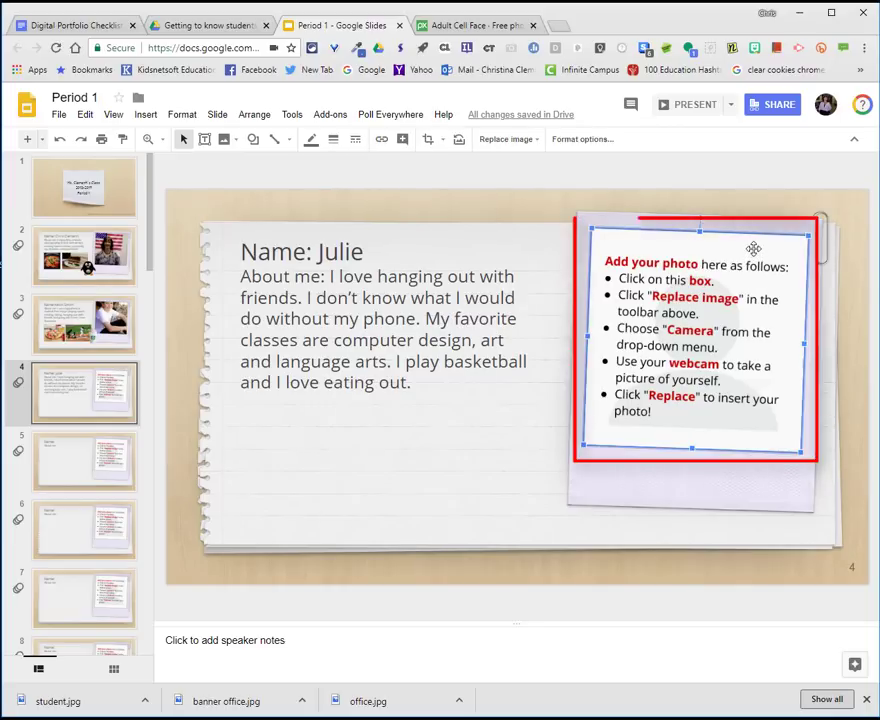
pyautogui.click(537, 142)
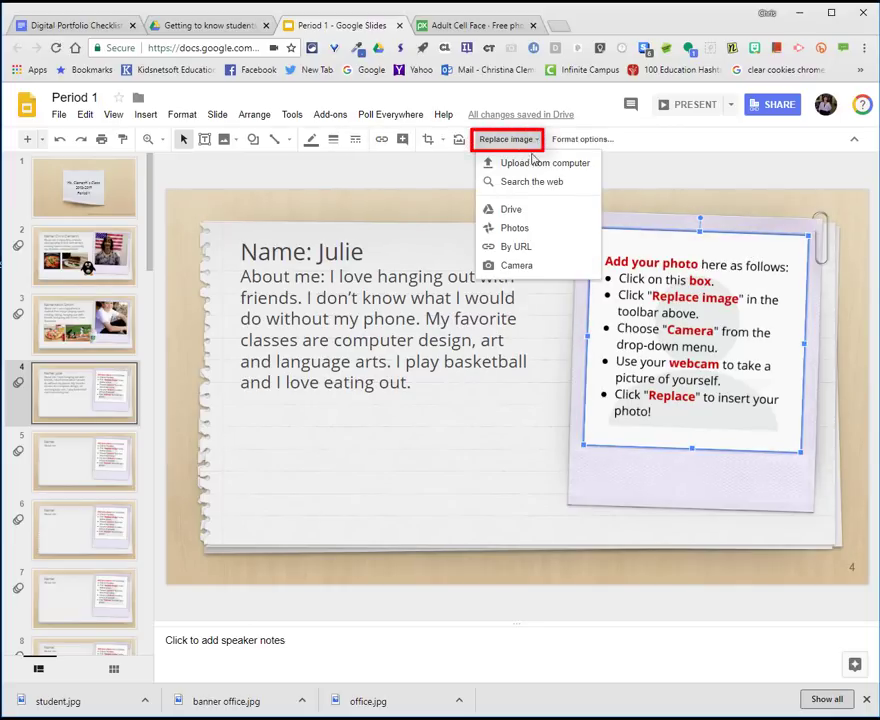
pyautogui.click(517, 266)
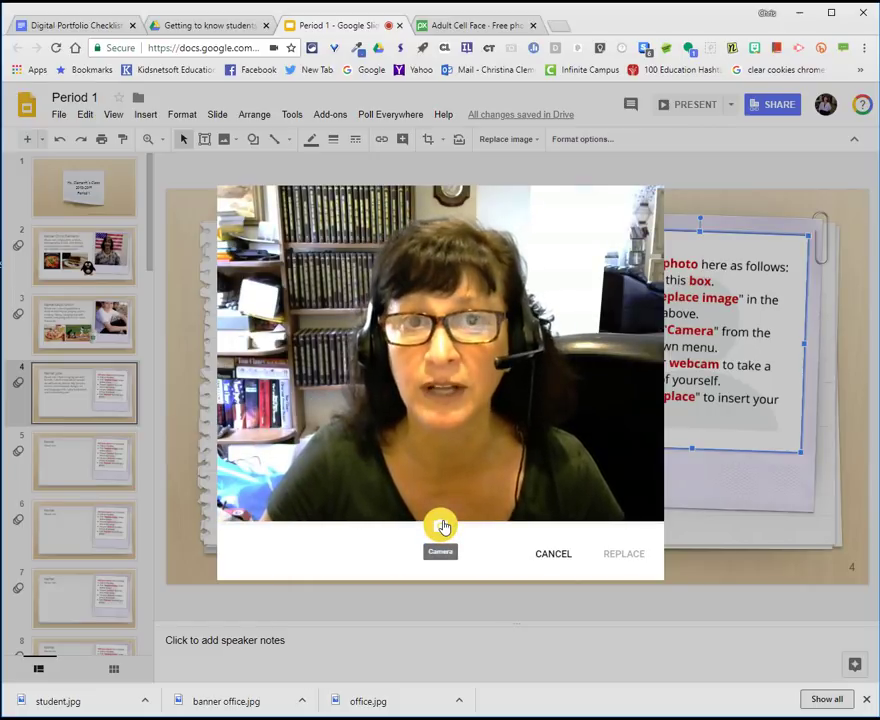
pyautogui.click(442, 526)
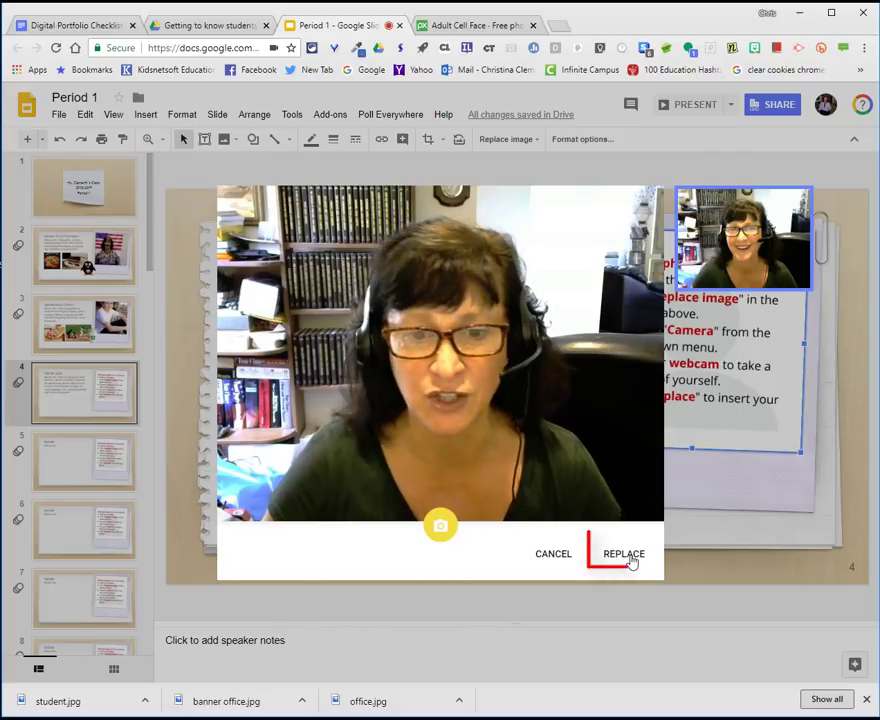
pyautogui.click(625, 554)
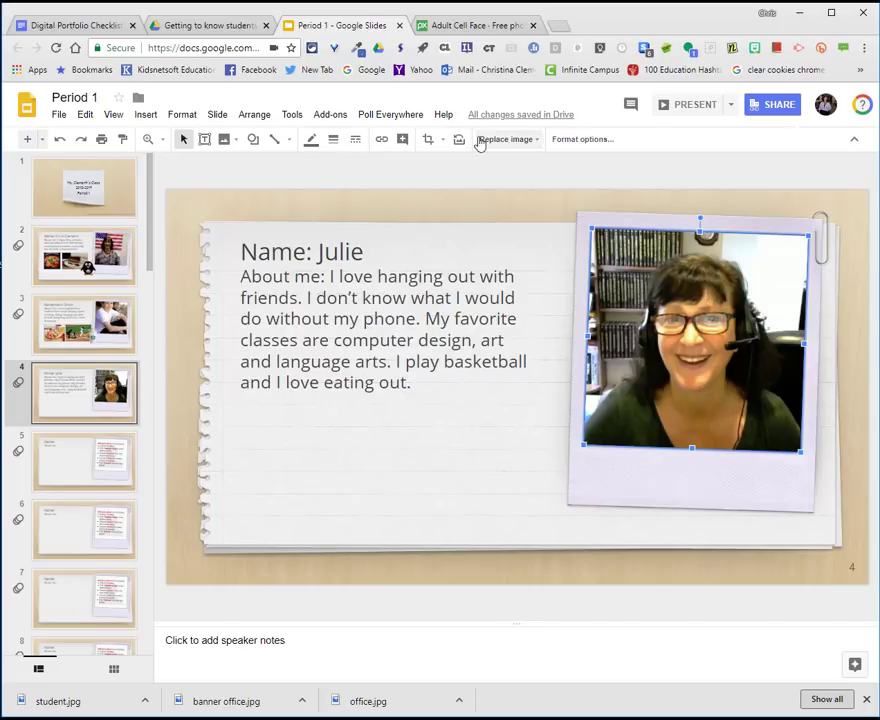
# Replace the webcam portrait with student.jpg uploaded from the computer design > Images folder
pyautogui.click(528, 142)
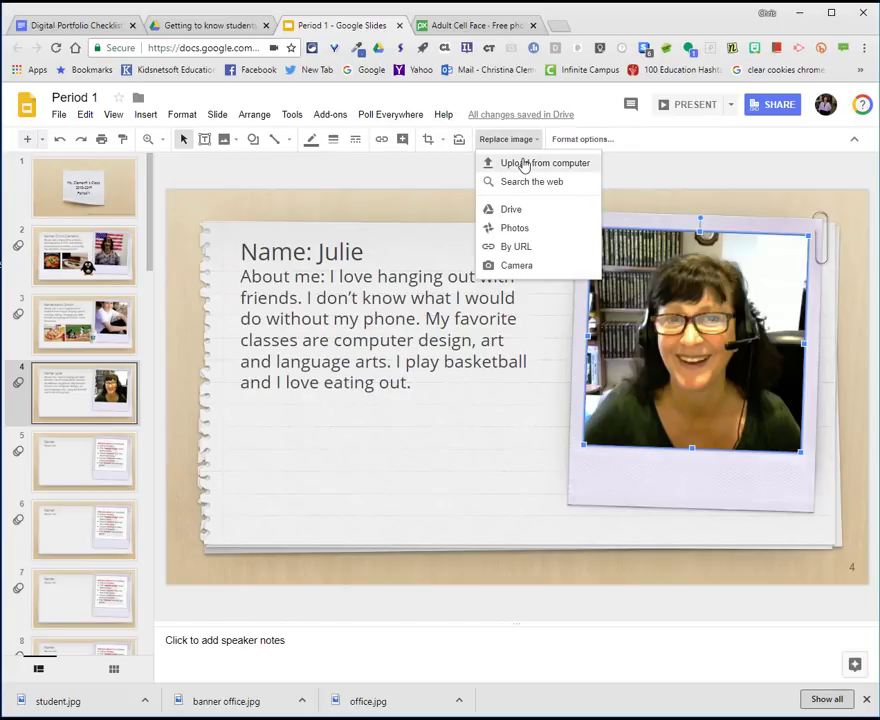
pyautogui.click(523, 164)
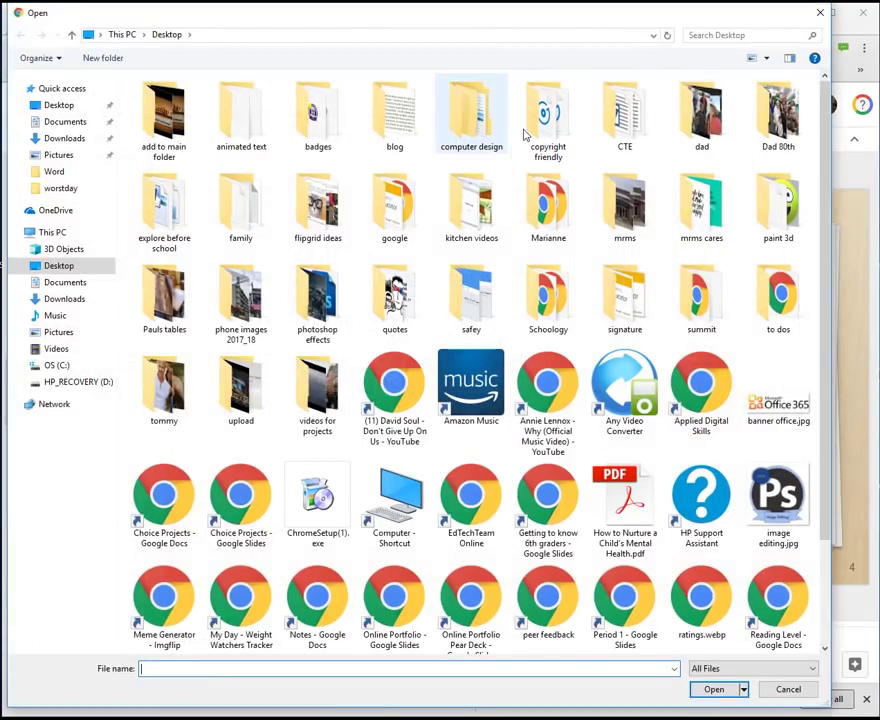
pyautogui.doubleClick(466, 121)
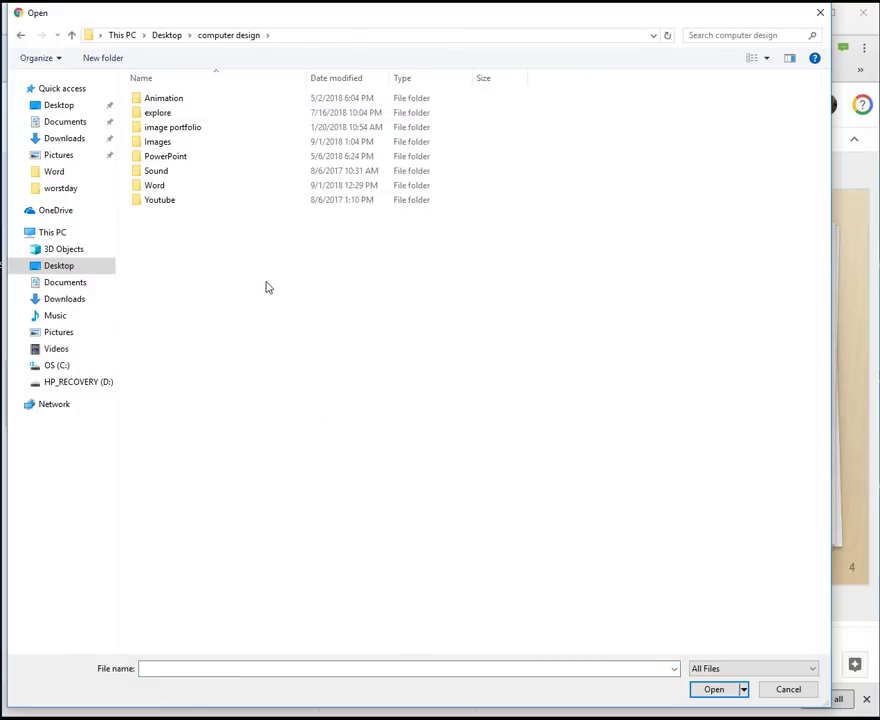
pyautogui.doubleClick(168, 141)
pyautogui.click(164, 203)
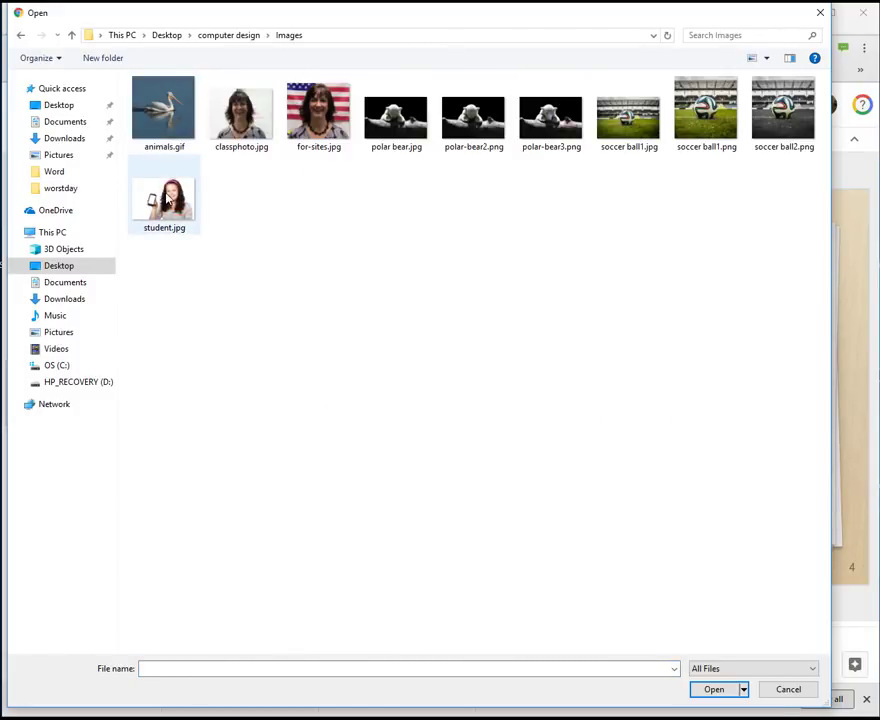
pyautogui.click(714, 689)
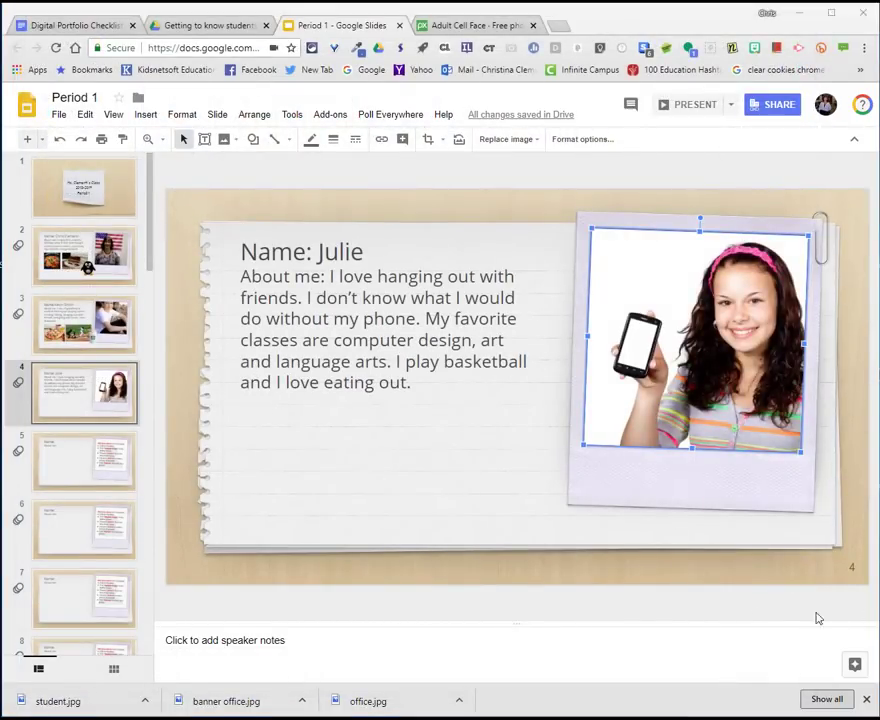
# Deselect the portrait and glance at sample slide 3 before returning to slide 4
pyautogui.click(412, 469)
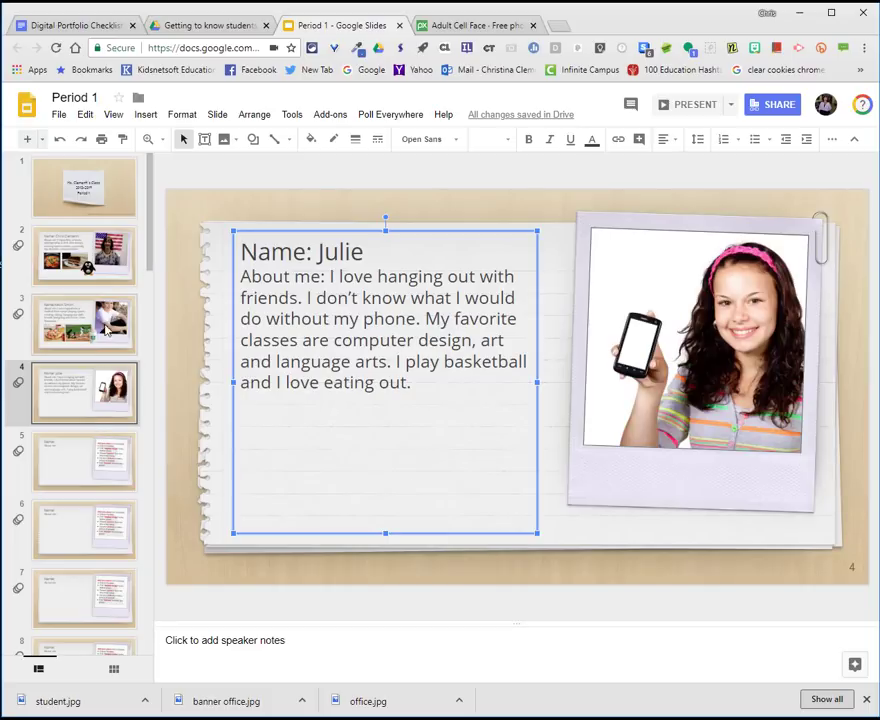
pyautogui.click(75, 224)
pyautogui.press('Down')
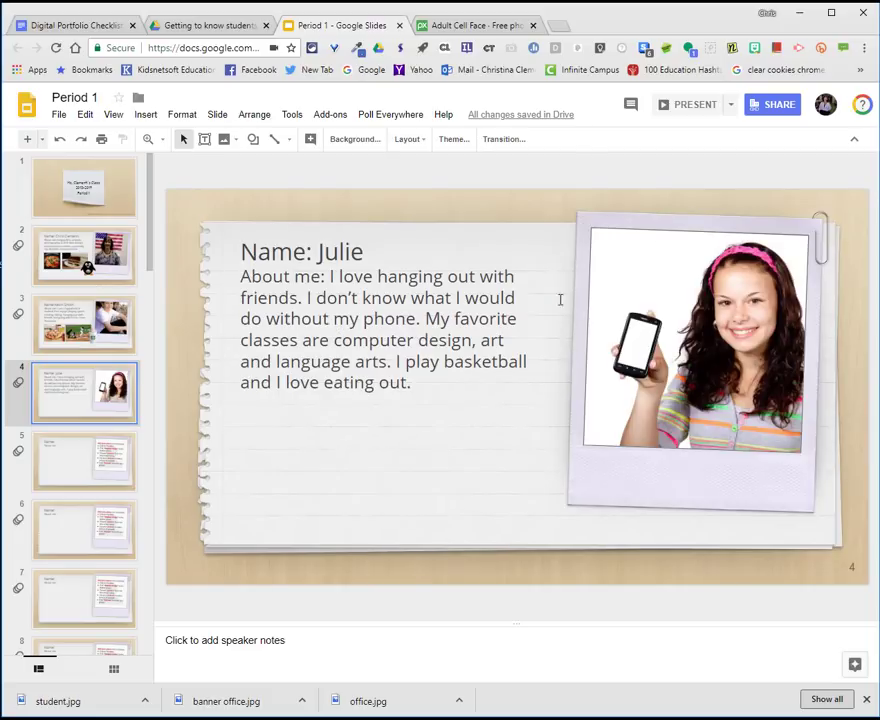
# Insert a photo of a girl holding a basketball from a 'girls basketball' web image search
pyautogui.click(148, 115)
pyautogui.moveTo(170, 137)
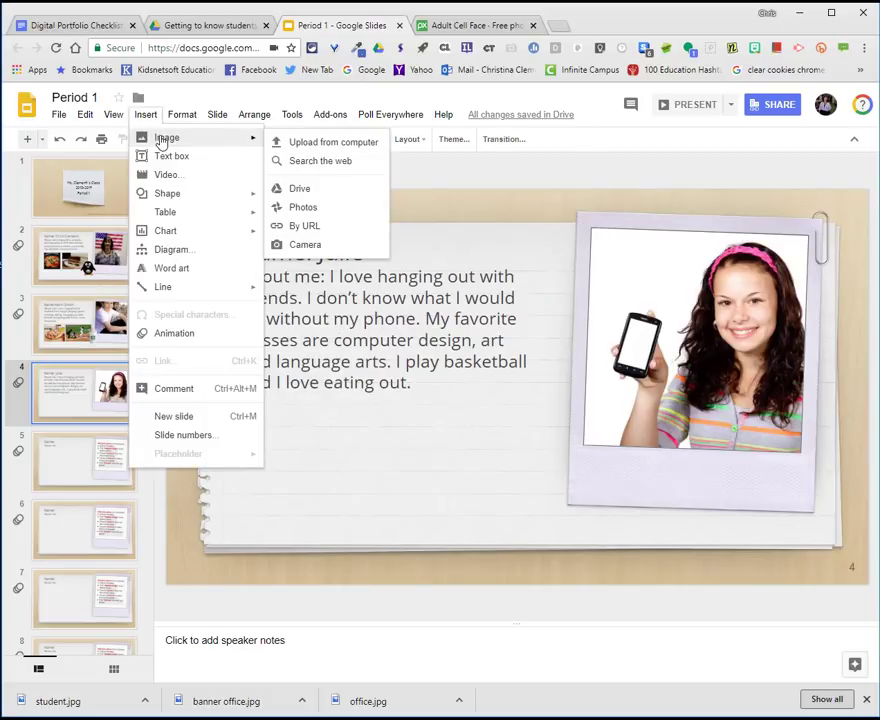
pyautogui.click(333, 163)
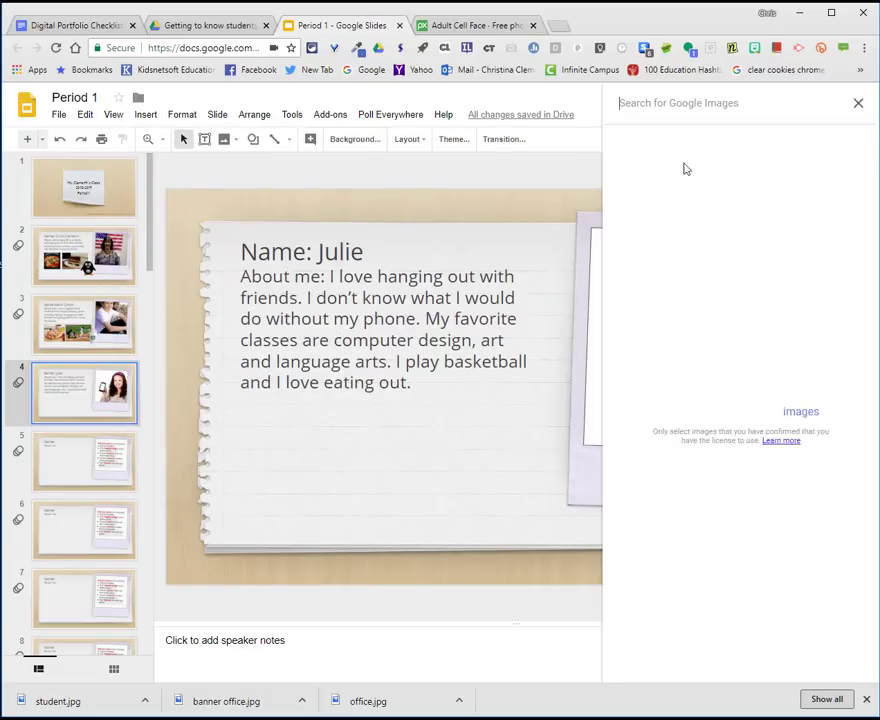
pyautogui.write('g')
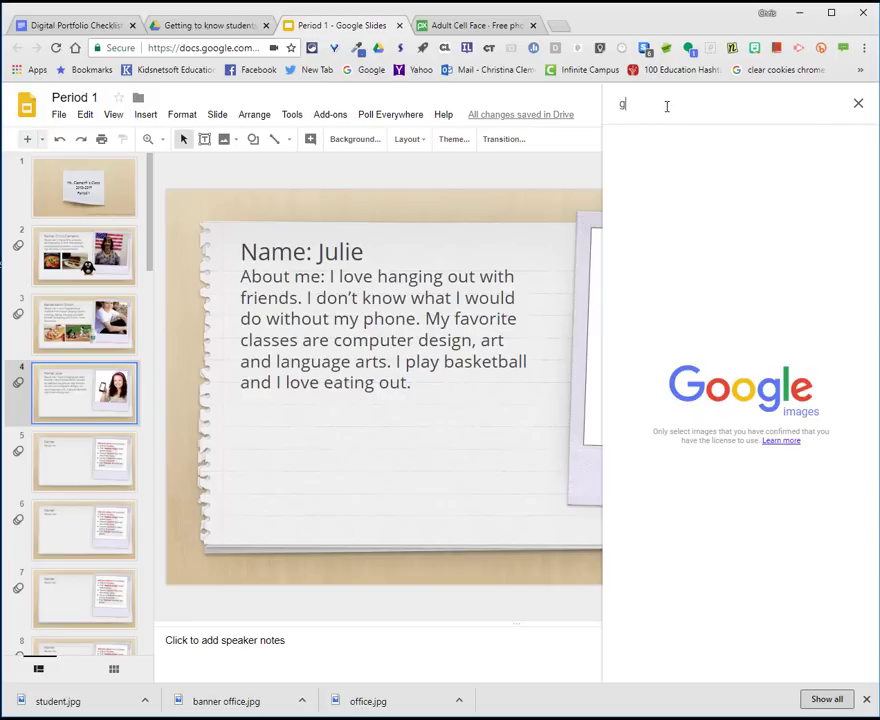
pyautogui.write('irls basketball')
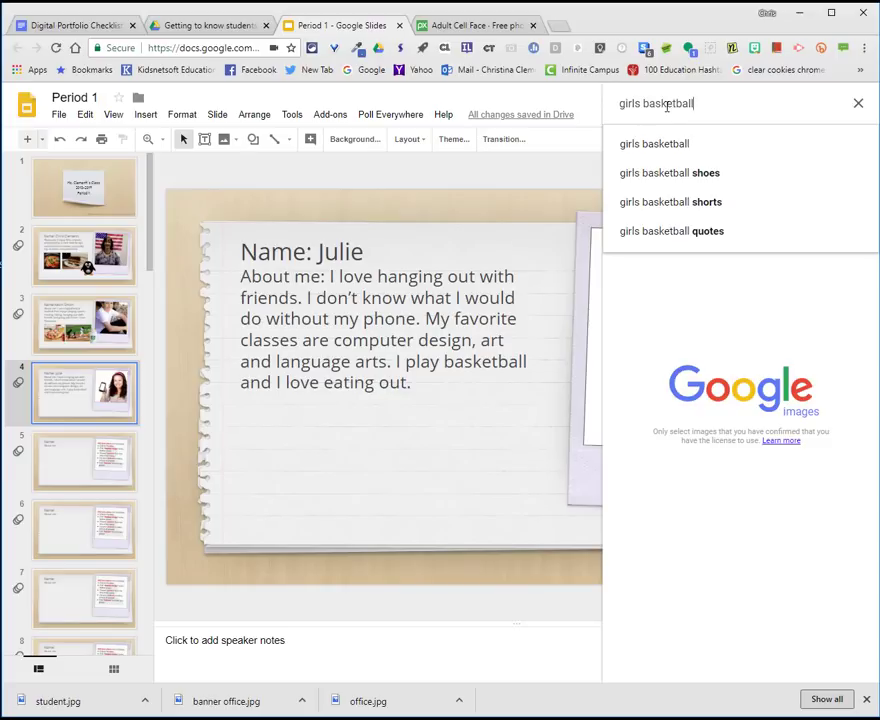
pyautogui.click(703, 140)
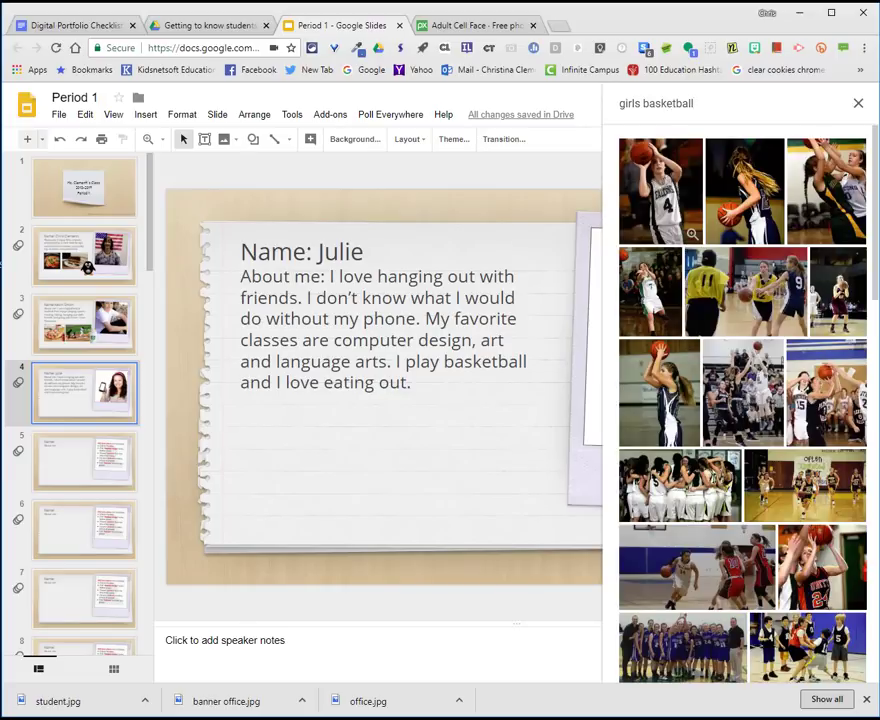
pyautogui.scroll(-10, 812, 540)
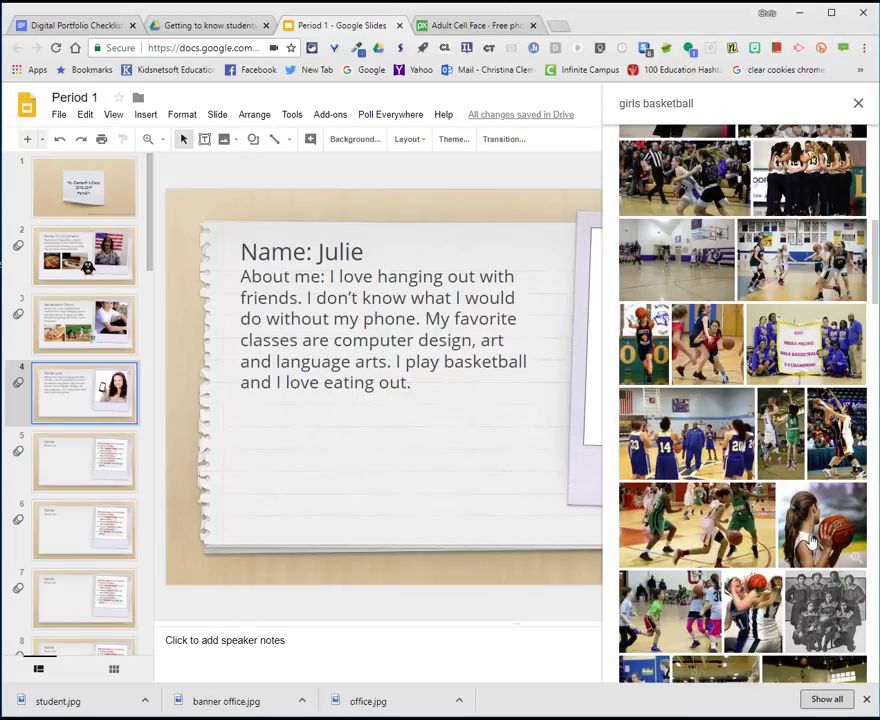
pyautogui.click(812, 540)
pyautogui.click(845, 664)
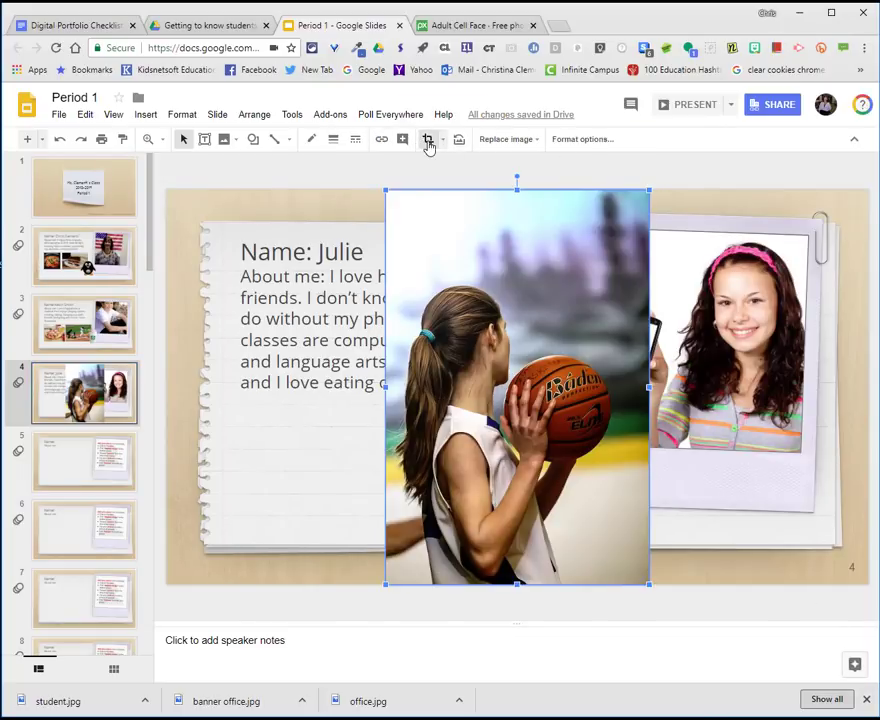
# Crop the basketball photo's top and bottom, shrink it and move it below the about-me text
pyautogui.click(428, 146)
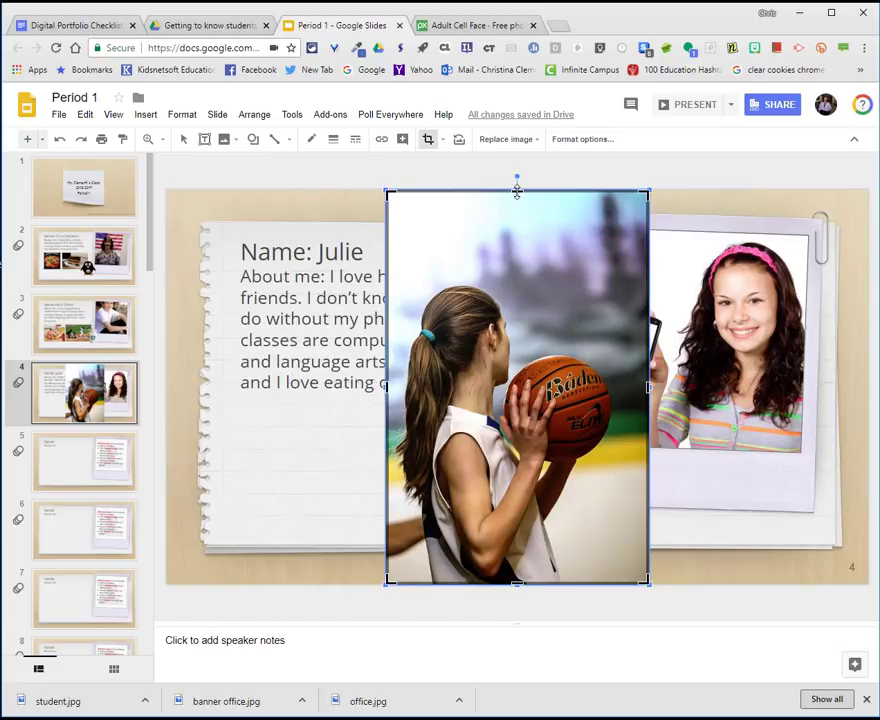
pyautogui.moveTo(517, 191); pyautogui.dragTo(517, 271)
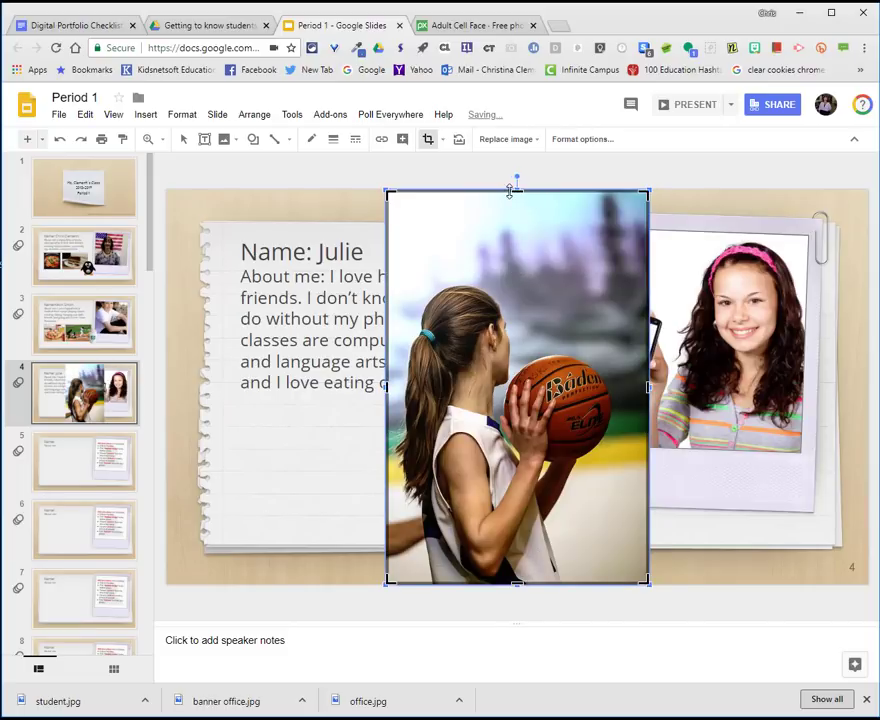
pyautogui.press('Return')
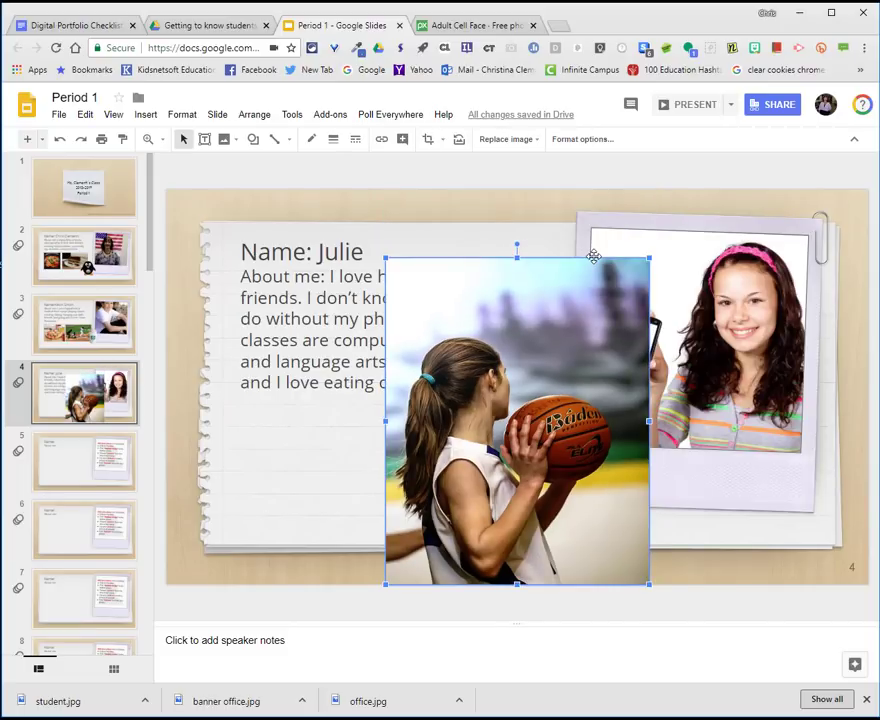
pyautogui.doubleClick(516, 265)
pyautogui.moveTo(514, 262); pyautogui.dragTo(512, 275)
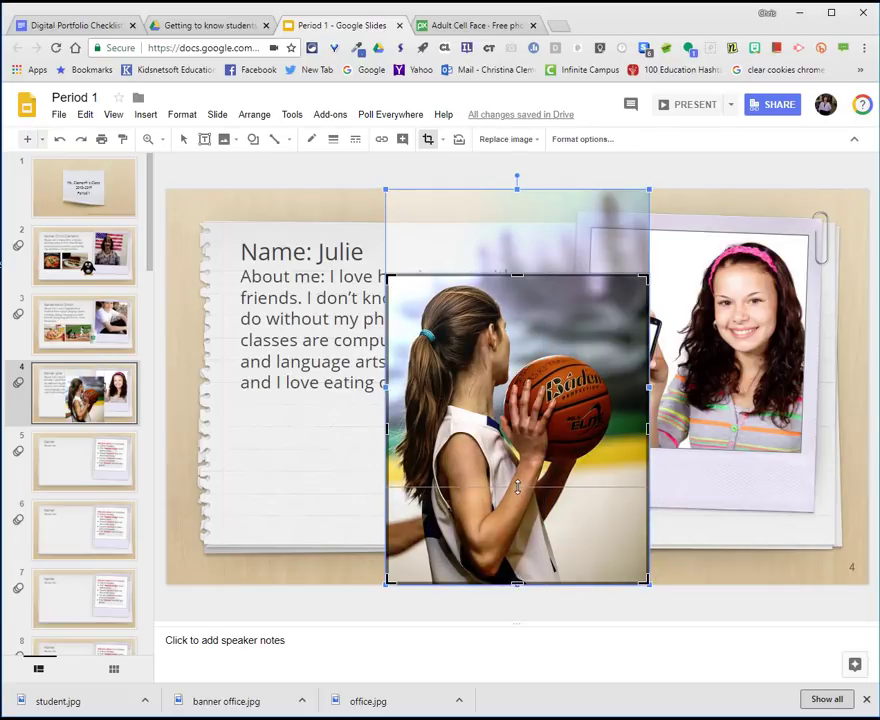
pyautogui.moveTo(517, 578); pyautogui.dragTo(517, 484)
pyautogui.press('Return')
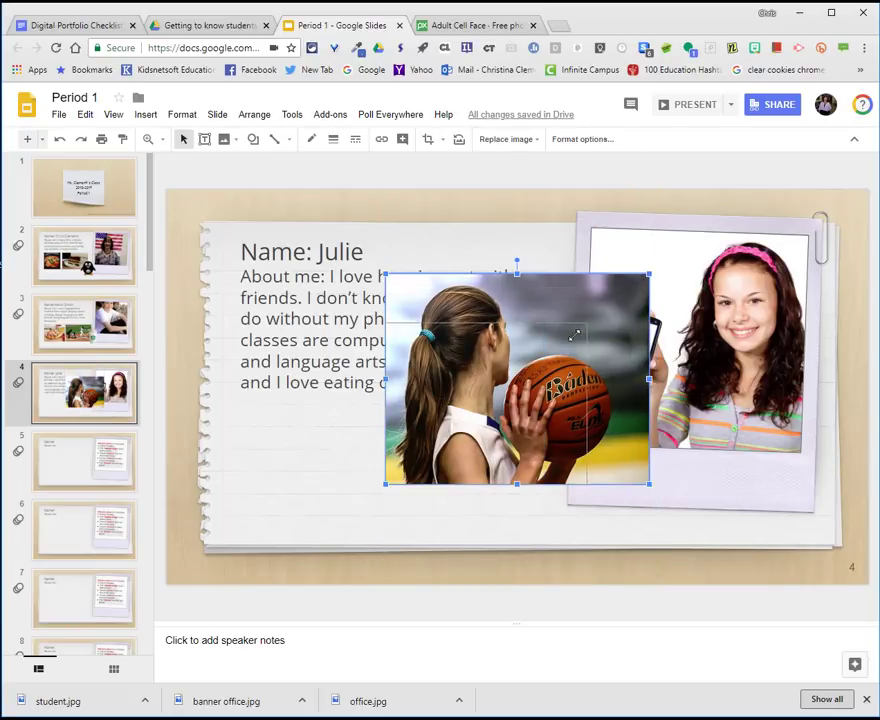
pyautogui.moveTo(651, 272); pyautogui.dragTo(549, 354)
pyautogui.moveTo(466, 410); pyautogui.dragTo(318, 458)
# Check the pizza and baseball photos on sample slide 3, then return to slide 4
pyautogui.click(73, 329)
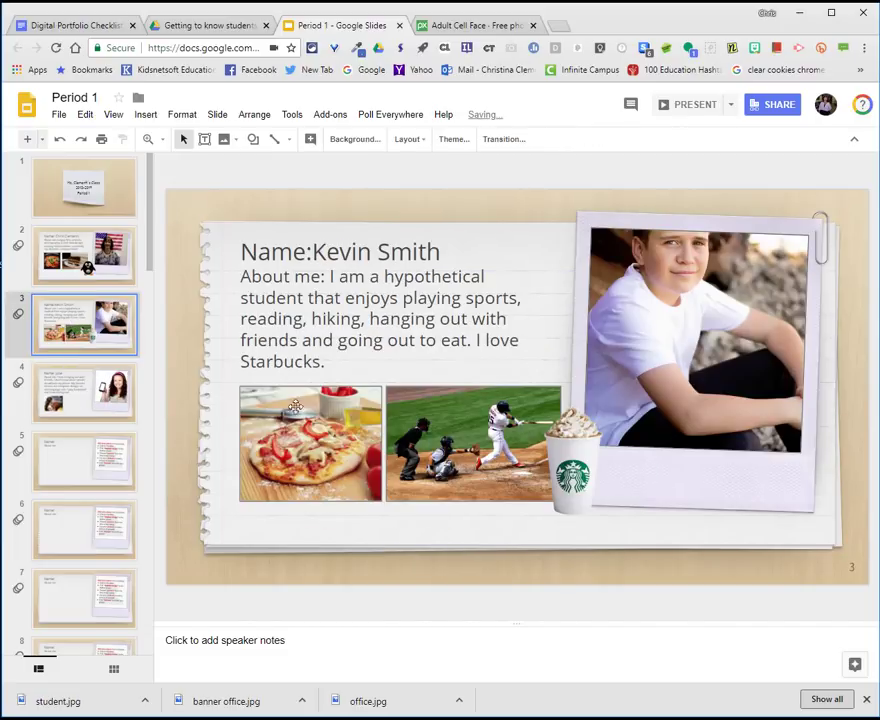
pyautogui.click(461, 432)
pyautogui.click(310, 440)
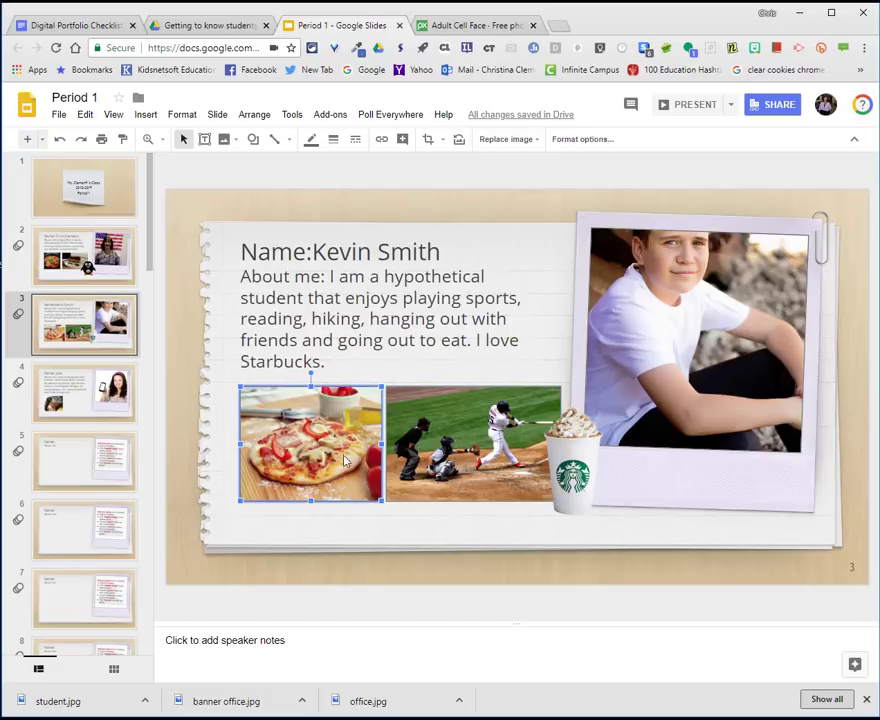
pyautogui.click(70, 272)
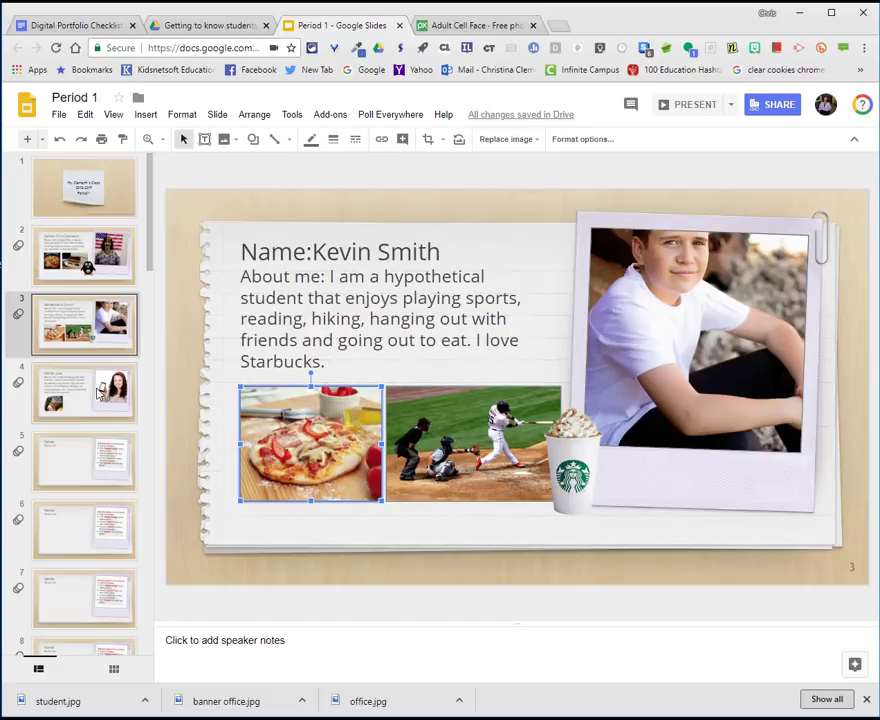
pyautogui.press('Down')
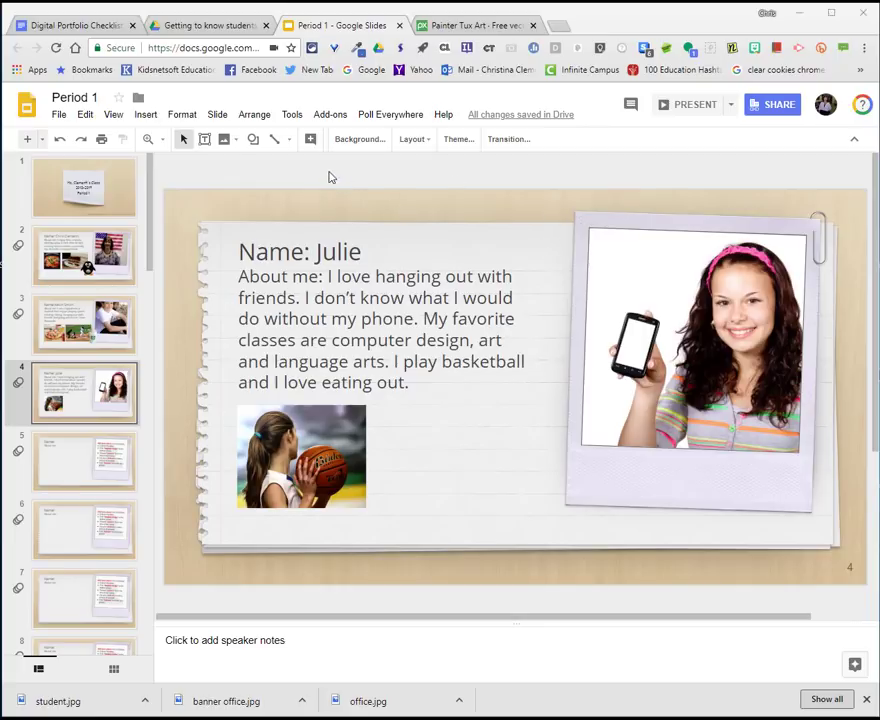
pyautogui.click(145, 116)
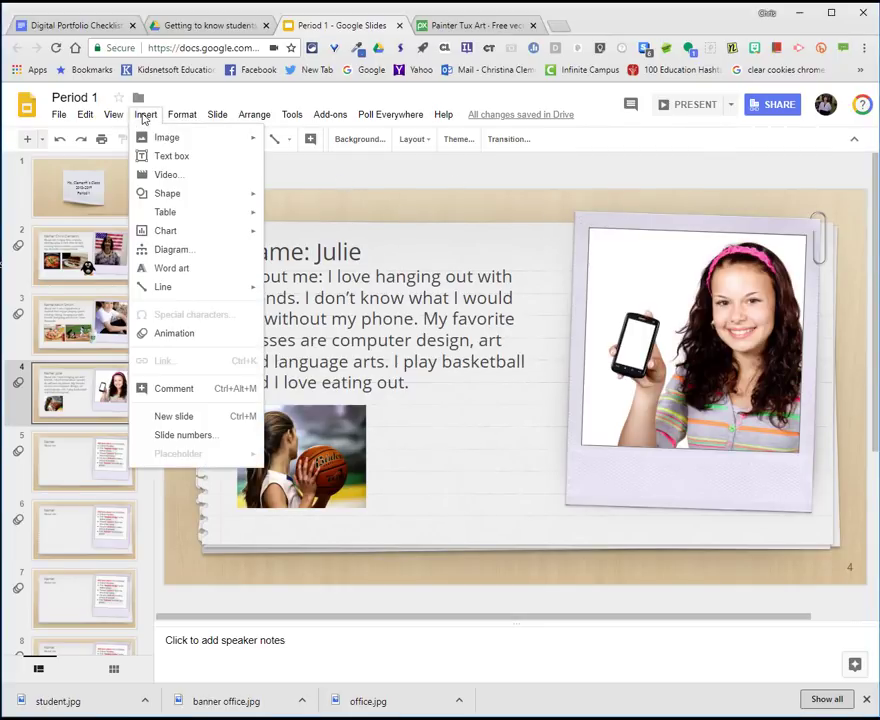
# Insert a web photo of a girl writing, searching 'writing' after first trying 'language art'
pyautogui.moveTo(163, 140)
pyautogui.click(299, 163)
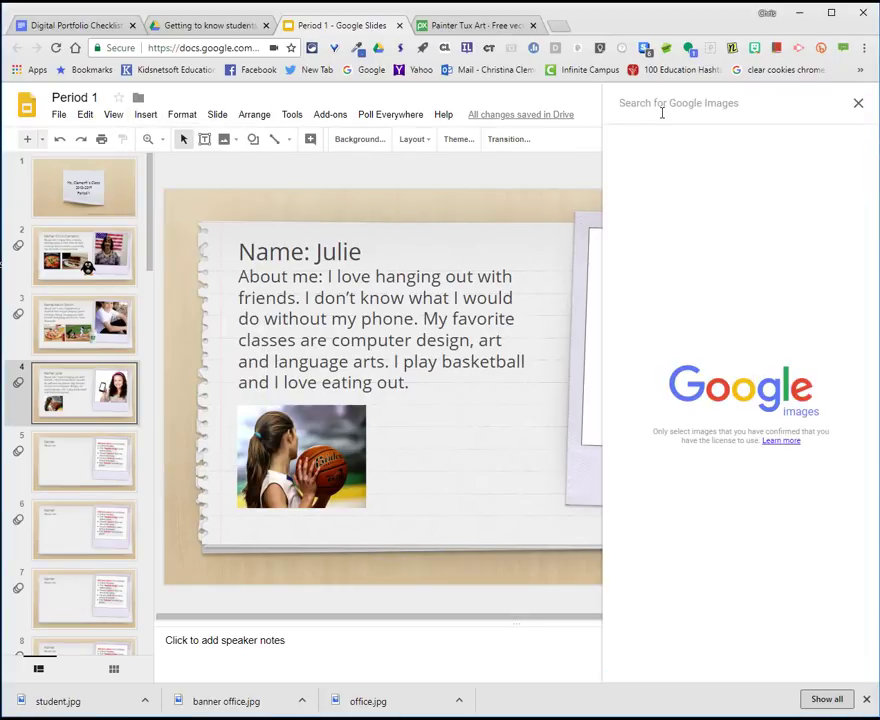
pyautogui.write('language art')
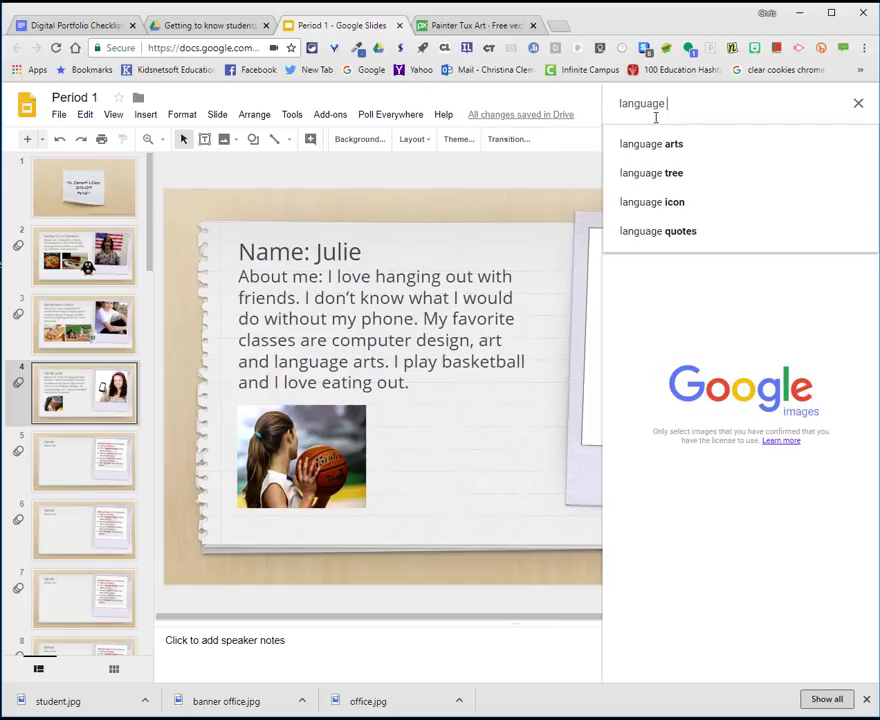
pyautogui.click(651, 144)
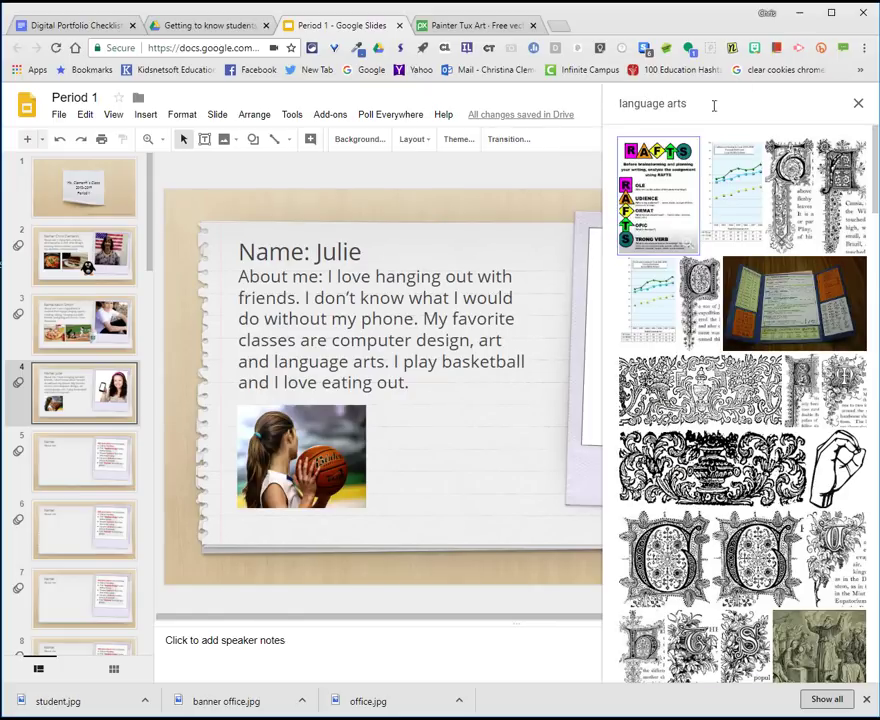
pyautogui.moveTo(713, 106); pyautogui.dragTo(607, 106)
pyautogui.write('writ')
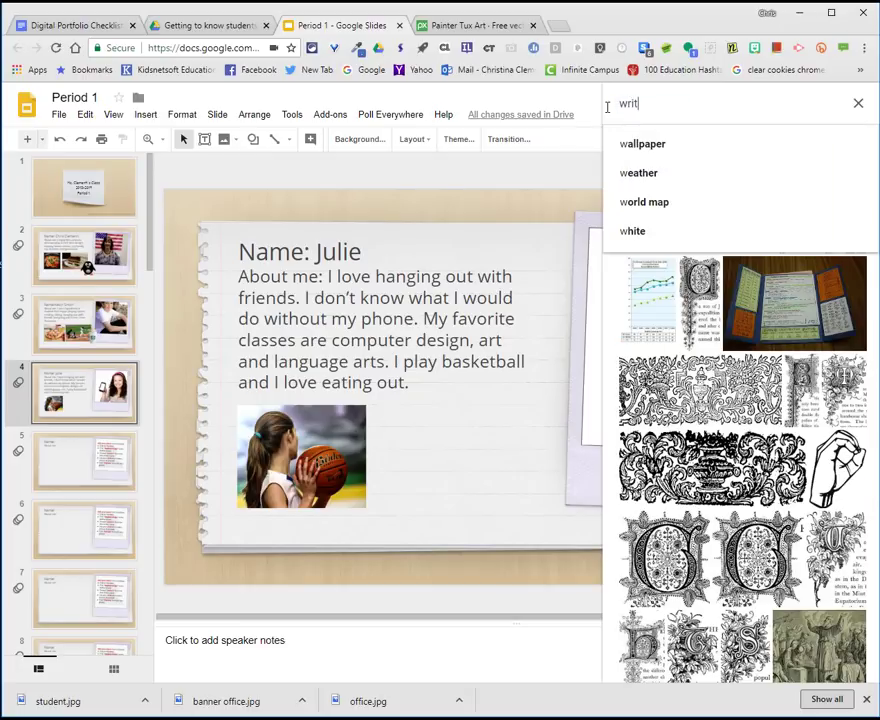
pyautogui.write('ing')
pyautogui.press('Return')
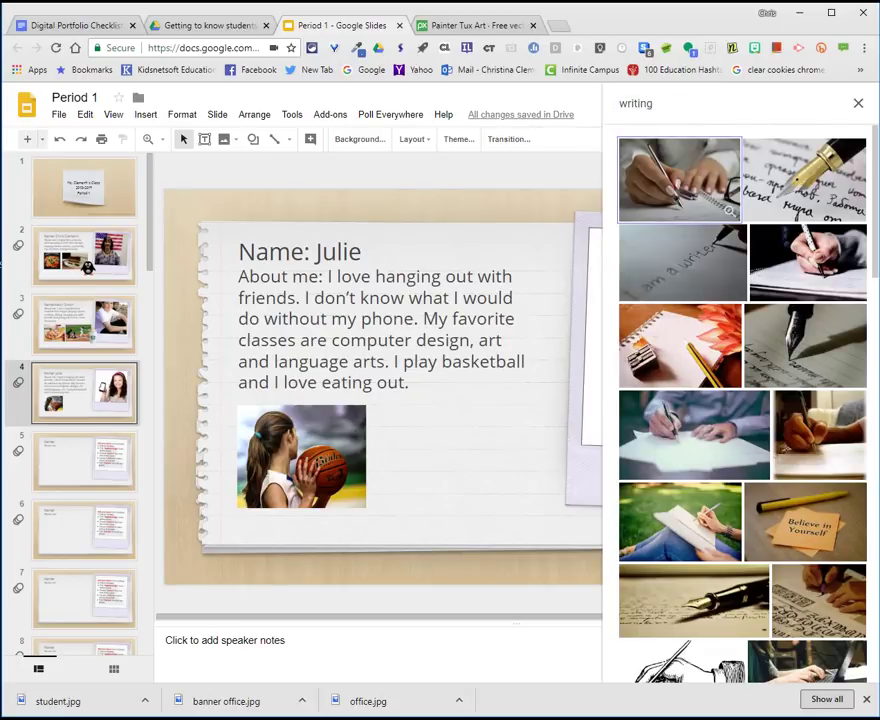
pyautogui.scroll(-5, 740, 400)
pyautogui.click(655, 426)
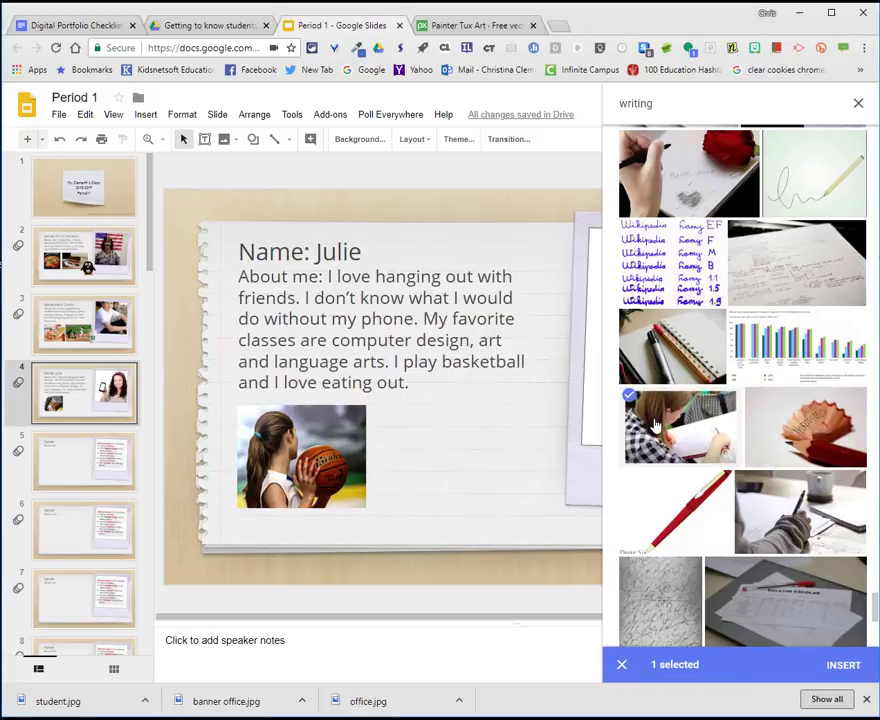
pyautogui.click(843, 664)
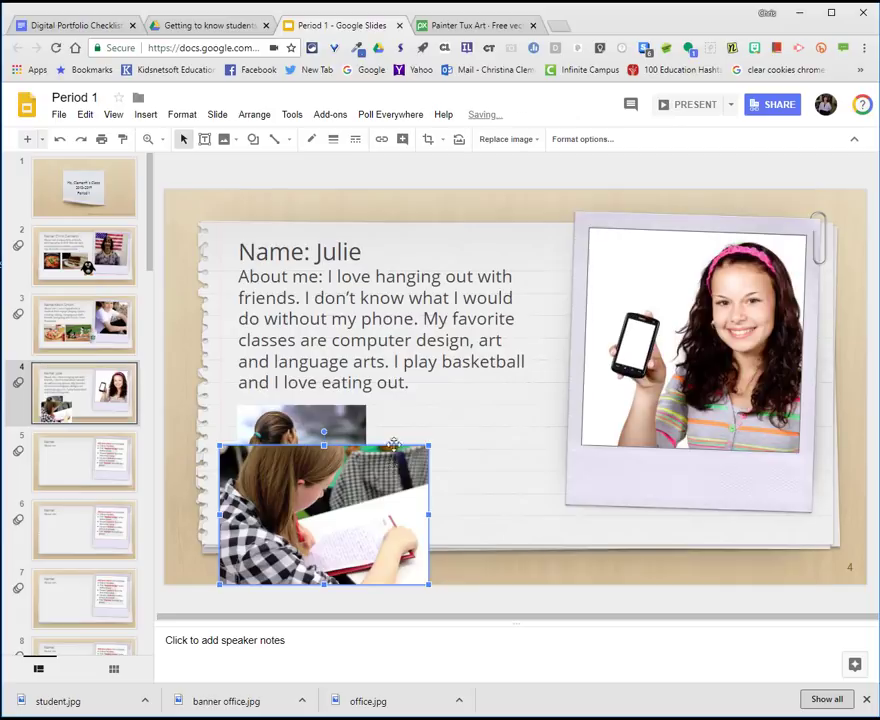
# Shrink the writing photo and place it beside the basketball photo
pyautogui.moveTo(394, 443); pyautogui.dragTo(514, 468)
pyautogui.moveTo(599, 544); pyautogui.dragTo(531, 508)
pyautogui.click(487, 524)
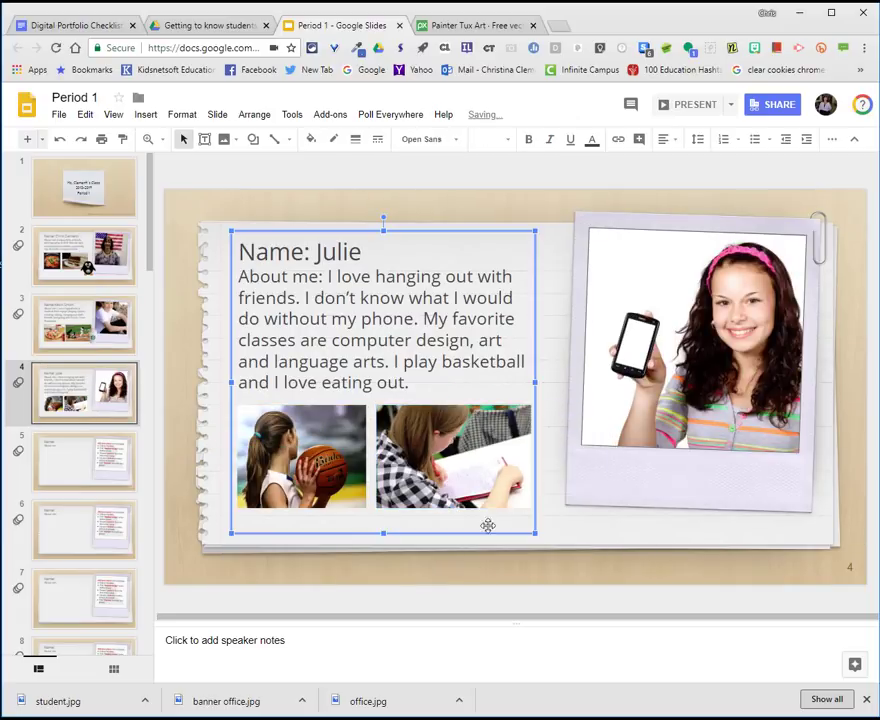
# Give both the basketball and writing photos a 1px black border, then view slide 3
pyautogui.click(285, 480)
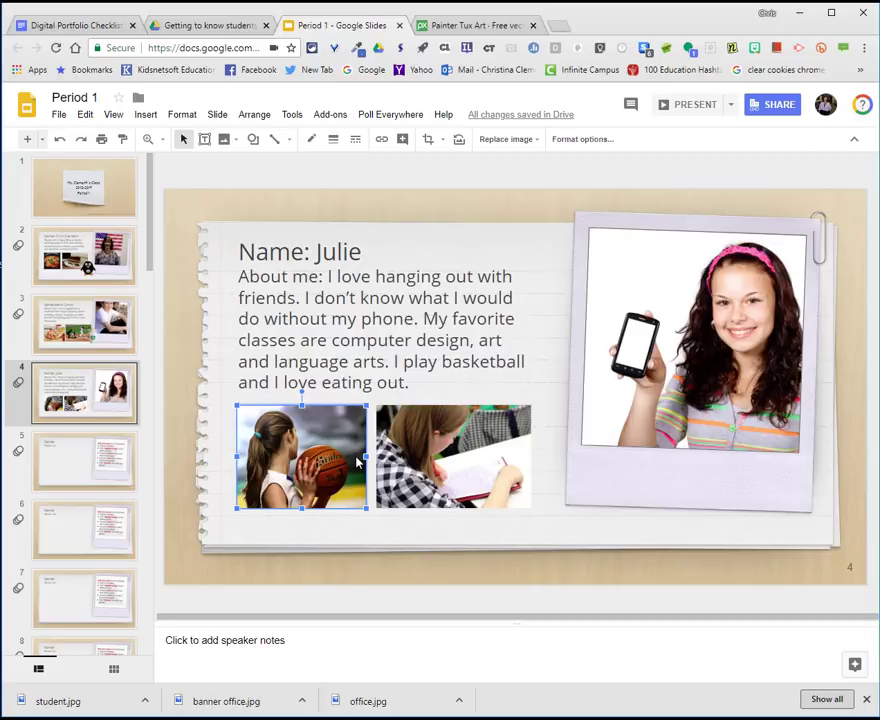
pyautogui.keyDown('shift'); pyautogui.click(424, 456); pyautogui.keyUp('shift')
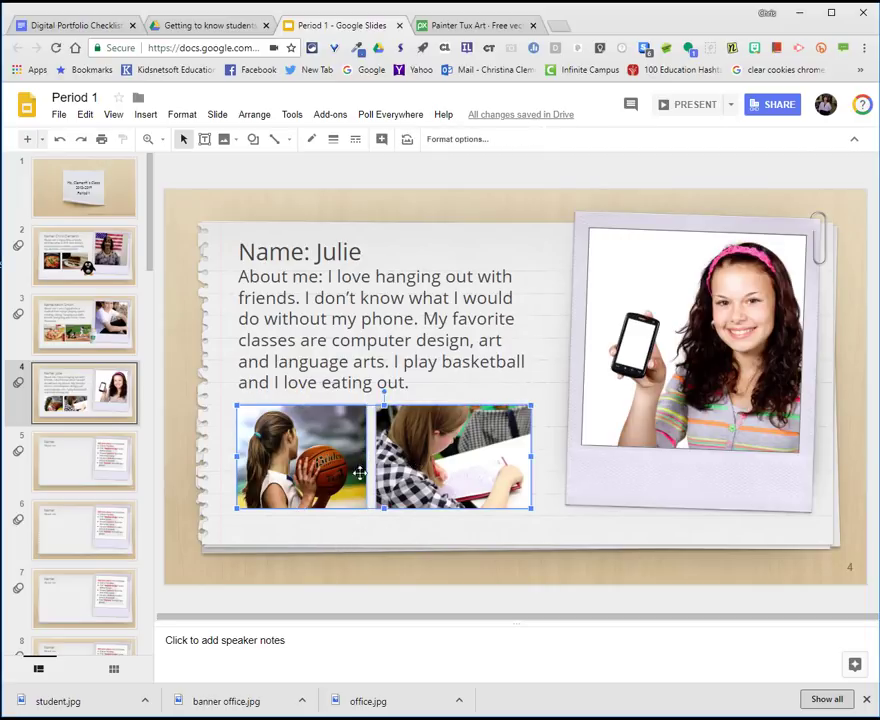
pyautogui.click(333, 139)
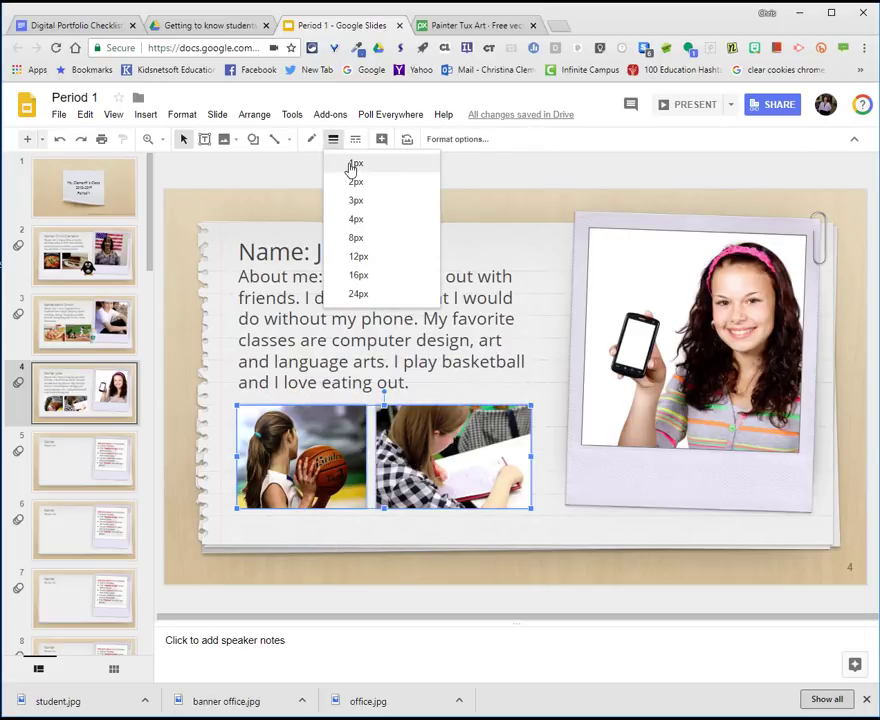
pyautogui.click(352, 165)
pyautogui.click(312, 141)
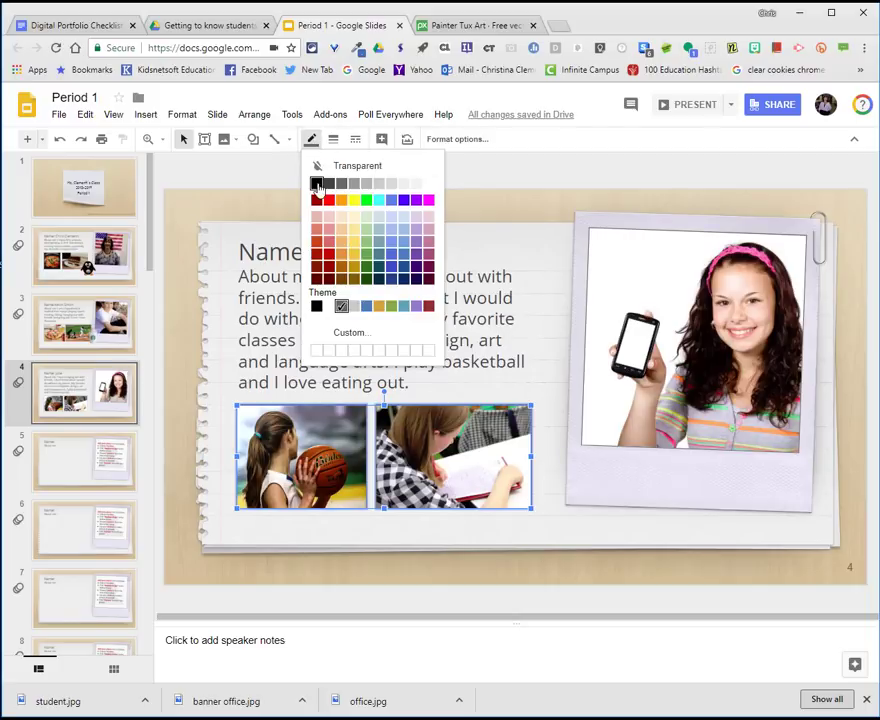
pyautogui.click(316, 185)
pyautogui.click(560, 546)
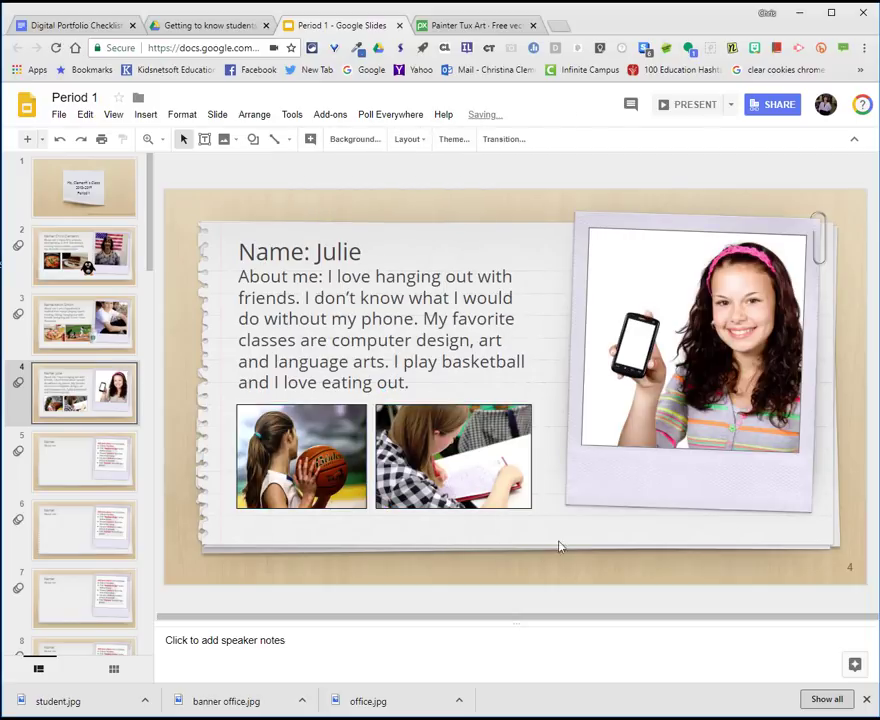
pyautogui.click(67, 343)
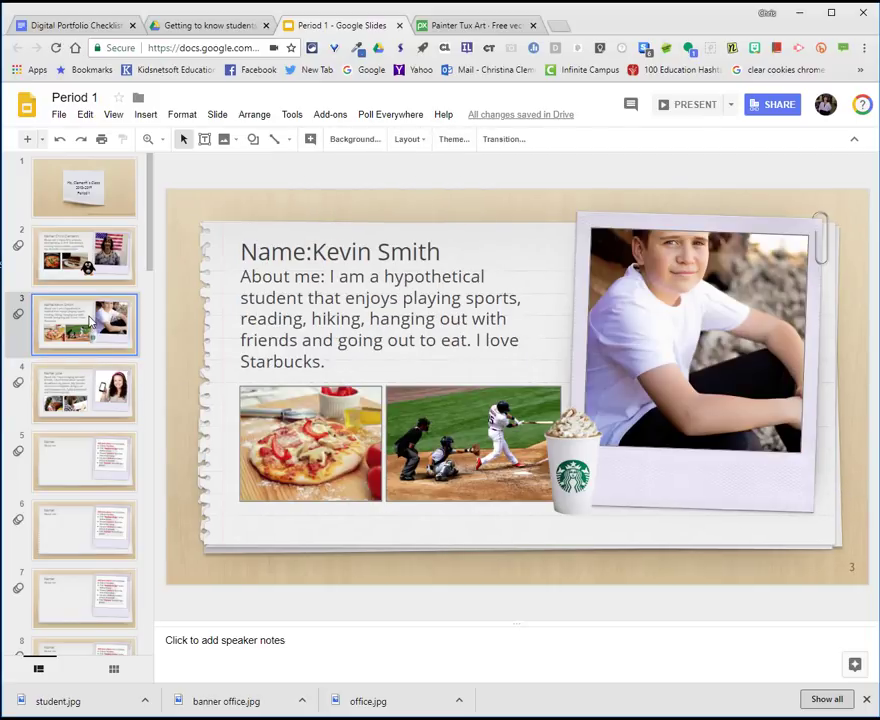
# Flip between sample slides 2 and 3 and slide 4 to compare, ending on slide 4
pyautogui.click(88, 262)
pyautogui.click(86, 322)
pyautogui.click(86, 400)
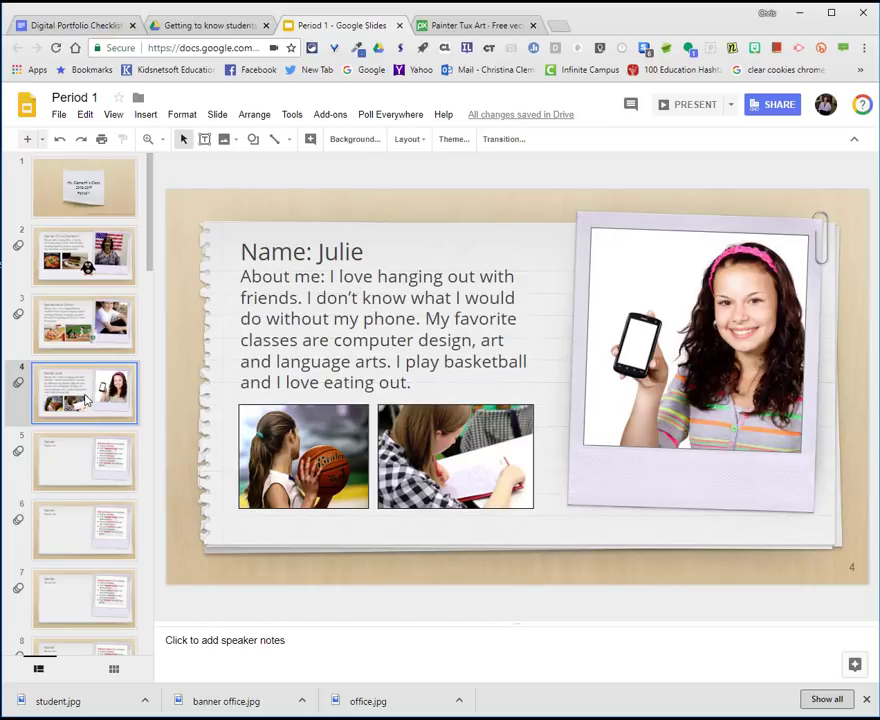
pyautogui.click(86, 322)
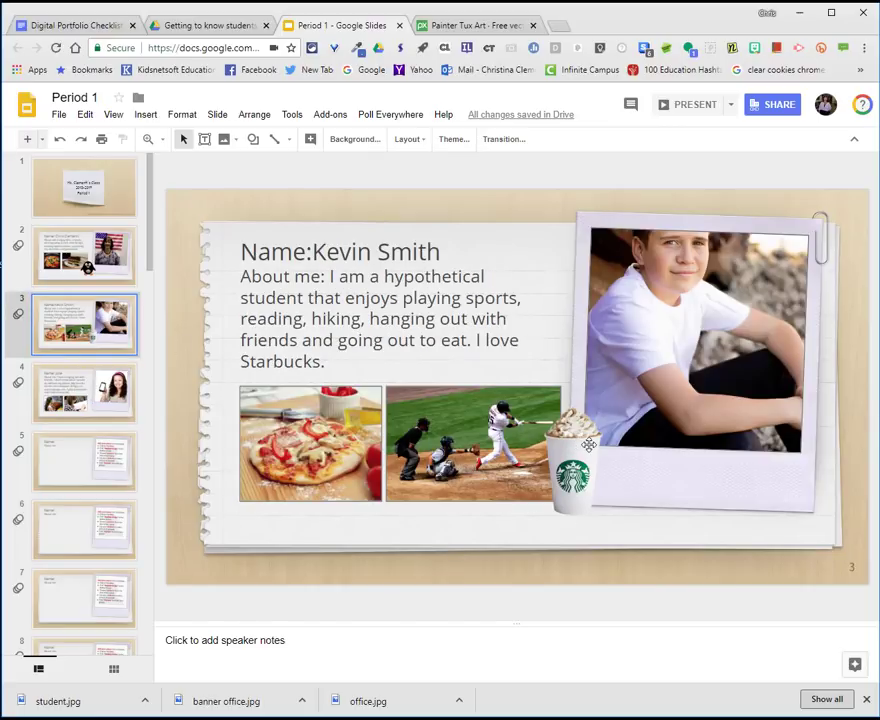
pyautogui.click(100, 387)
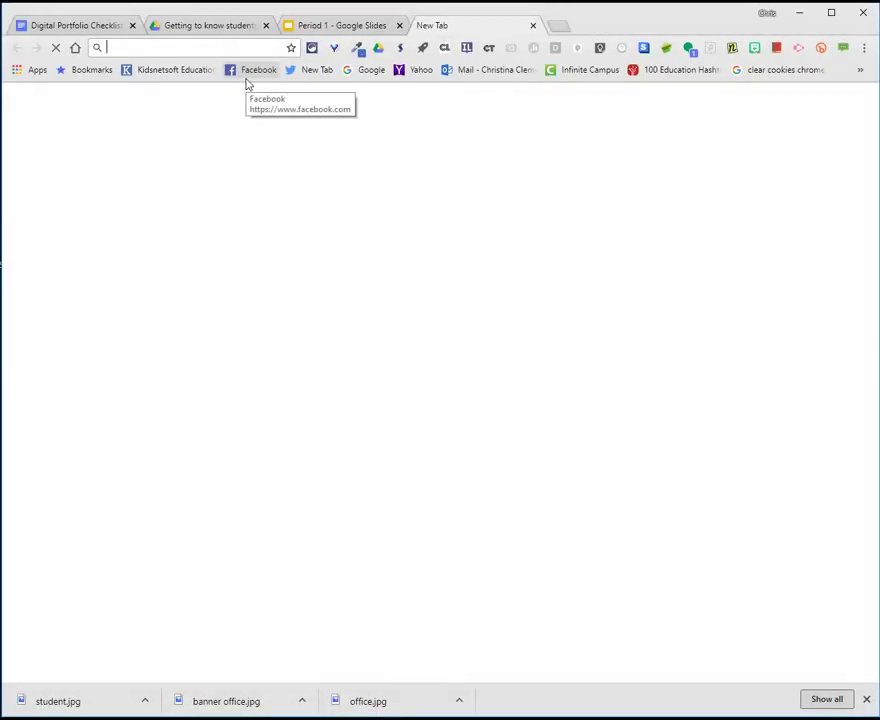
# Open Pixabay and search for 'art' images
pyautogui.write('pixabay.com')
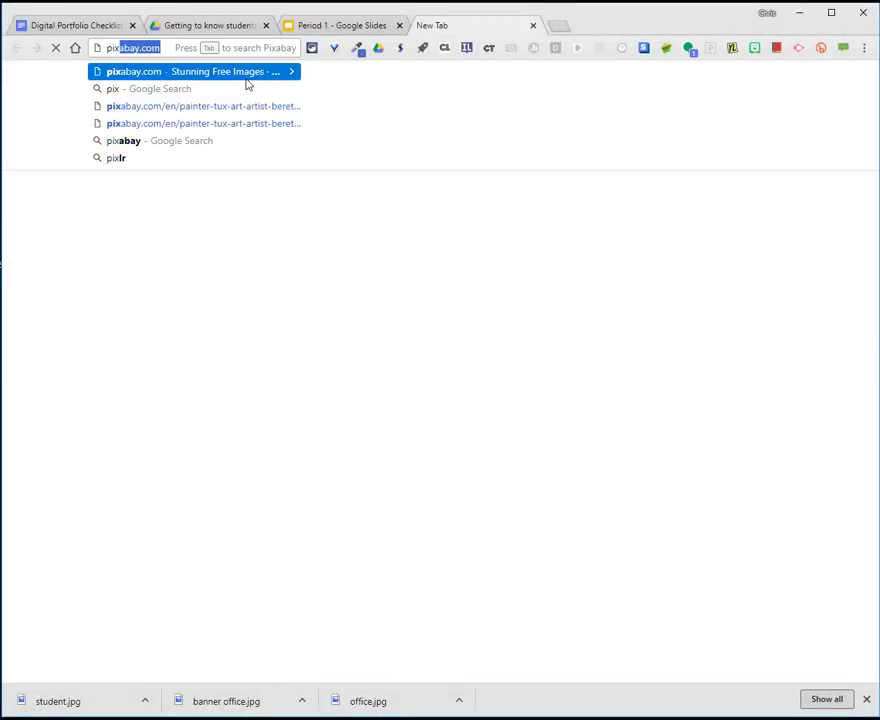
pyautogui.press('Return')
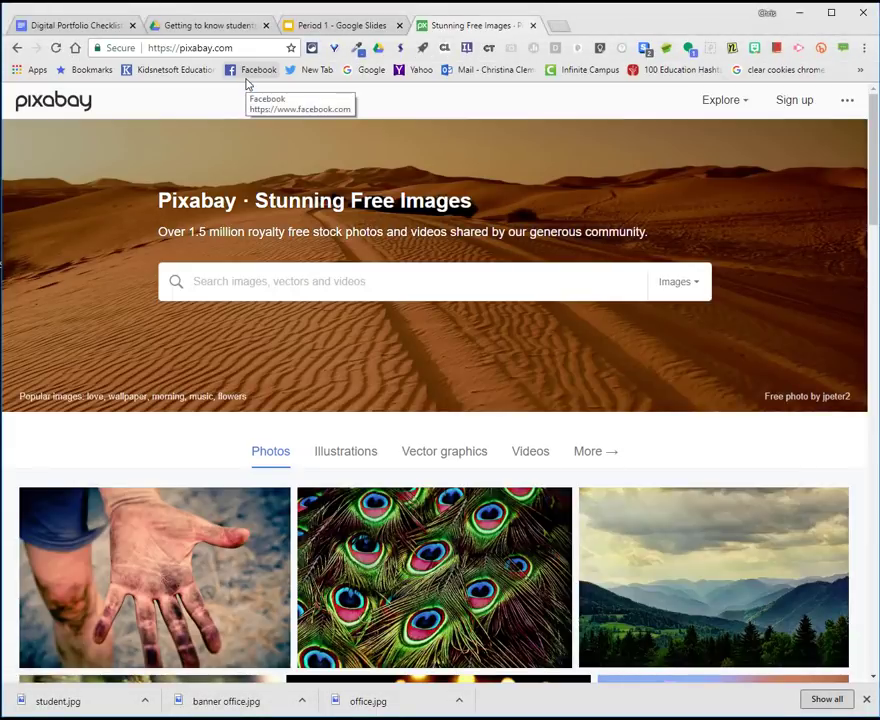
pyautogui.click(263, 282)
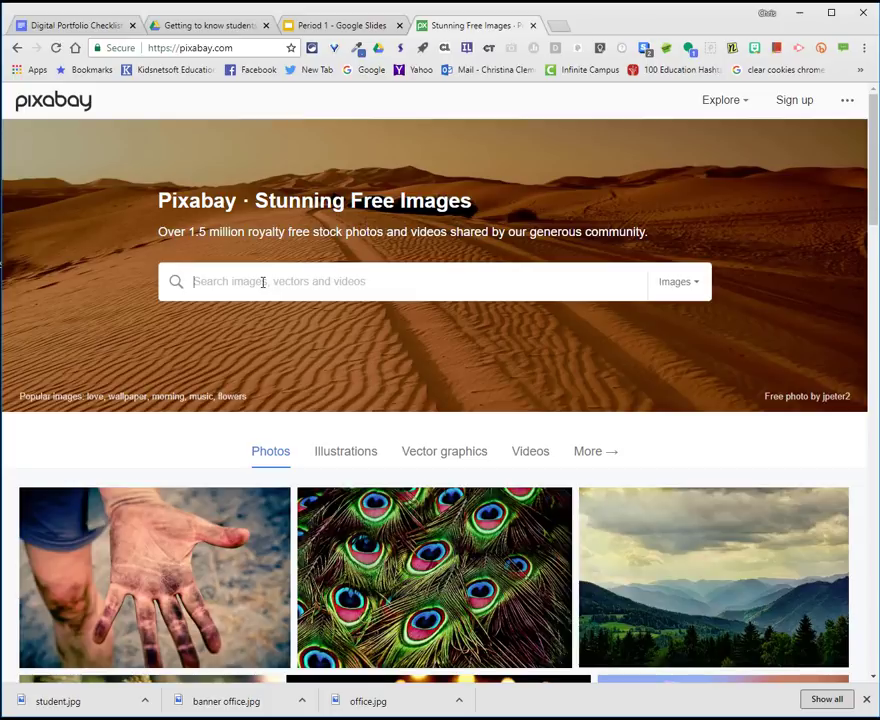
pyautogui.write('art')
pyautogui.press('Return')
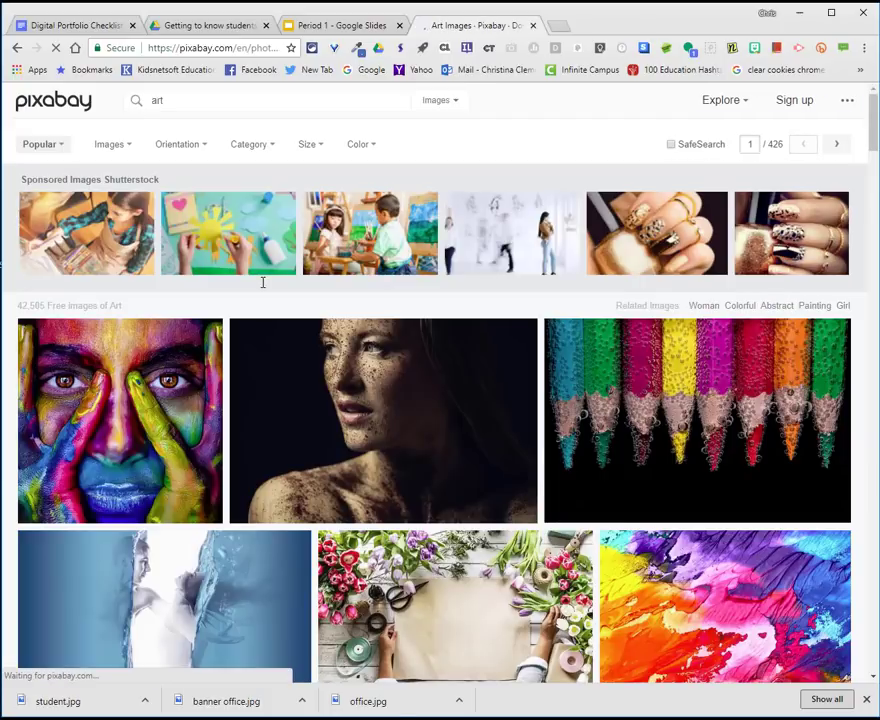
# Filter the results to Transparent and drag the Painter Tux Art penguin toward the slides tab
pyautogui.click(116, 145)
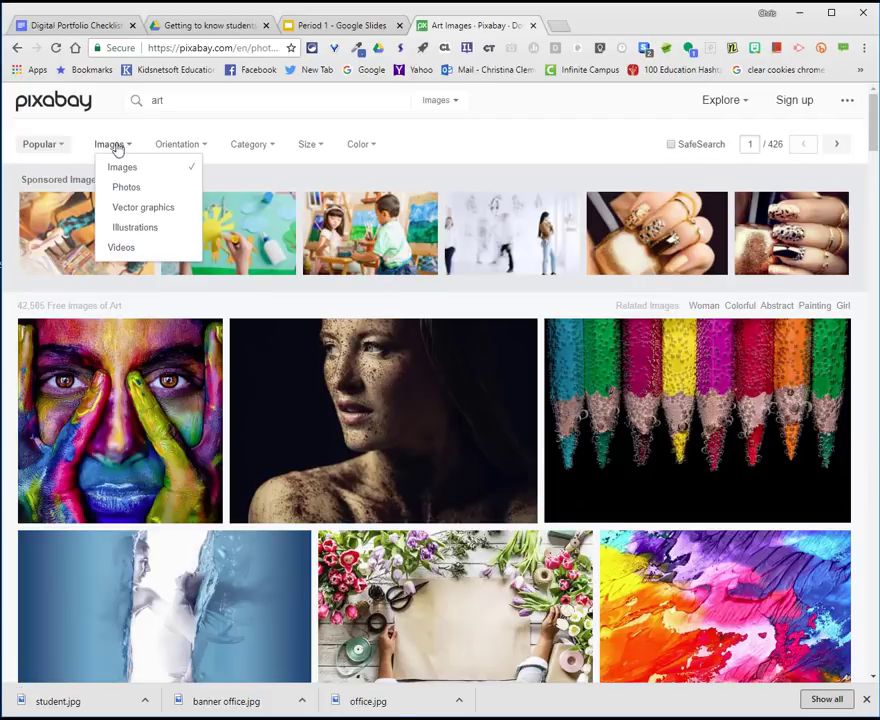
pyautogui.click(375, 147)
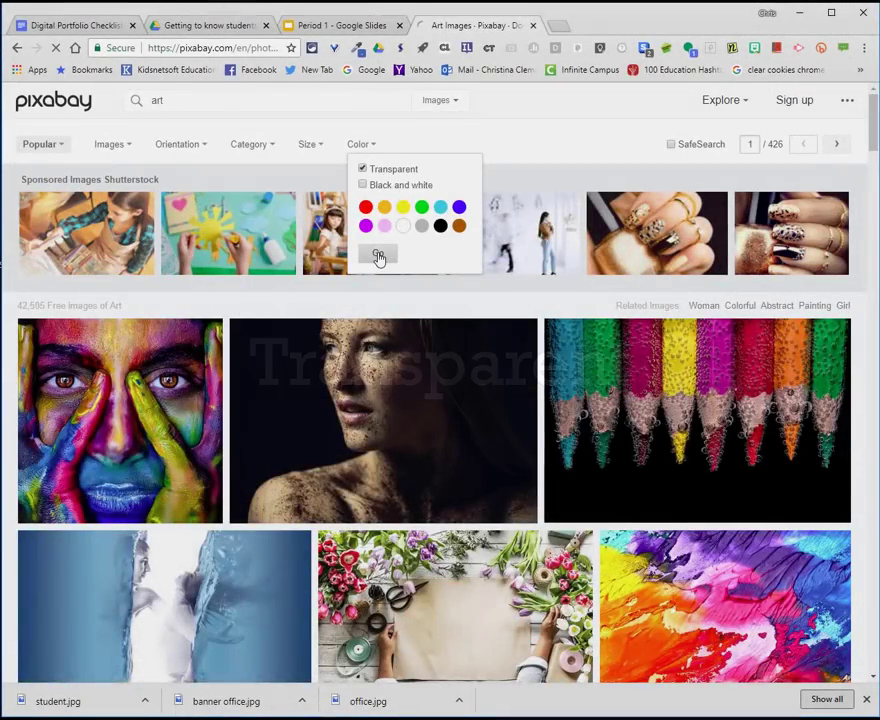
pyautogui.click(377, 257)
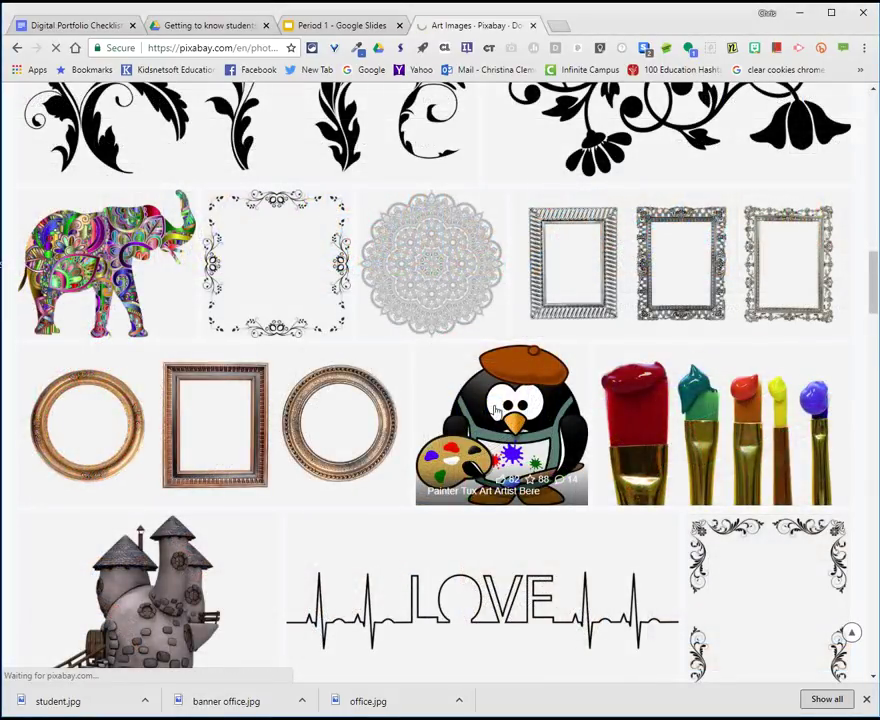
pyautogui.click(497, 411)
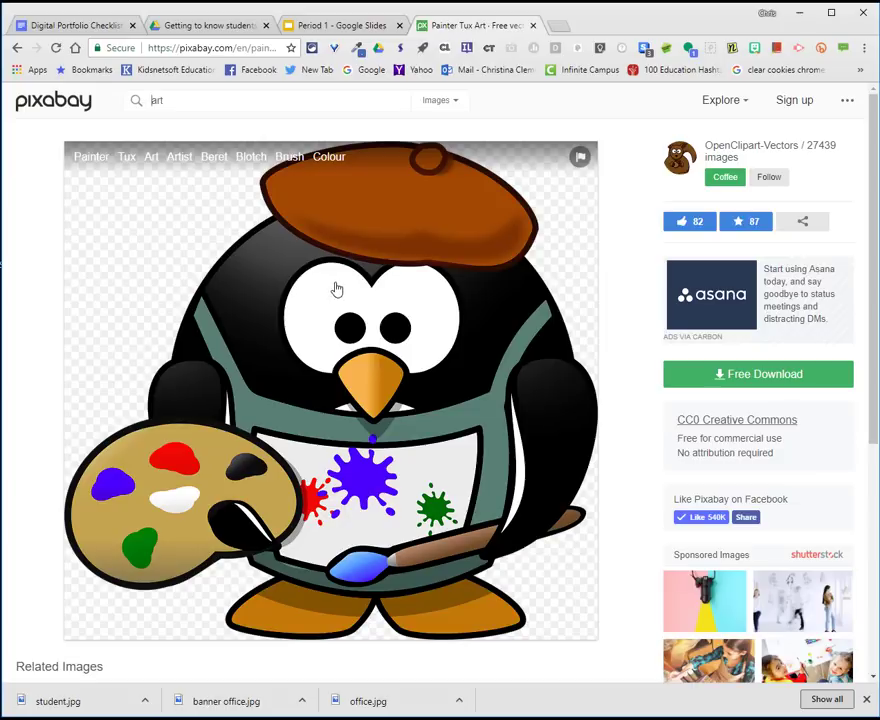
pyautogui.moveTo(325, 285); pyautogui.dragTo(459, 366)
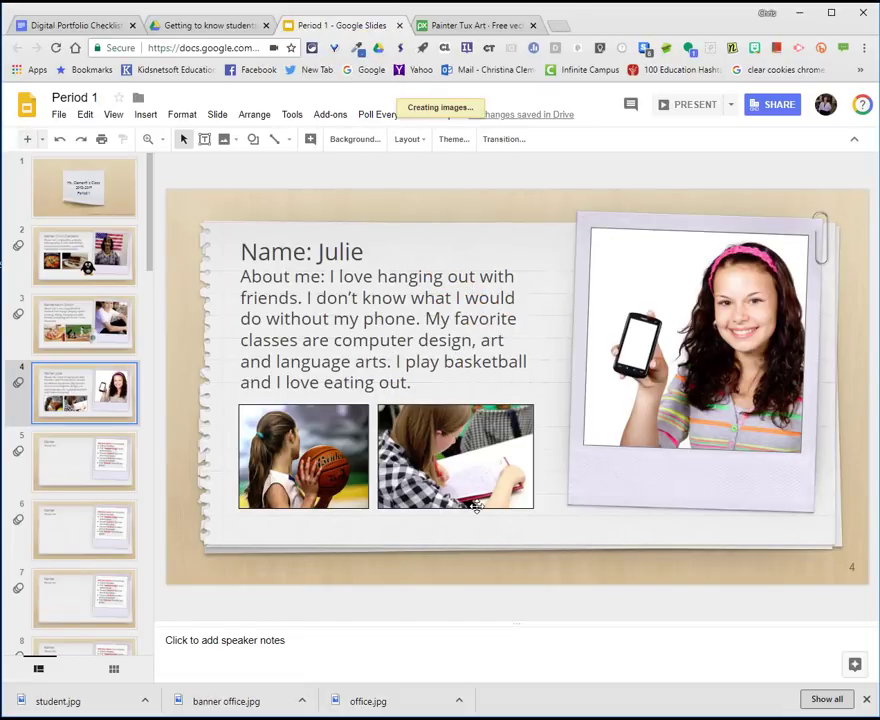
# Drop the painter penguin onto slide 4, shrink it, and move it onto the right photo's corner
pyautogui.moveTo(750, 521); pyautogui.dragTo(557, 384)
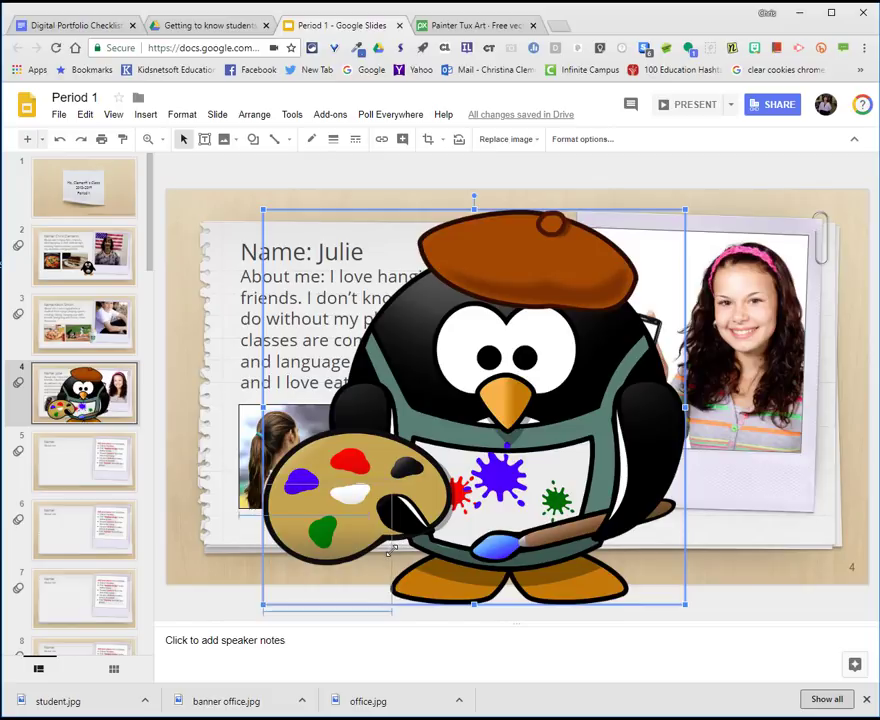
pyautogui.hotkey('ctrl', 'z')
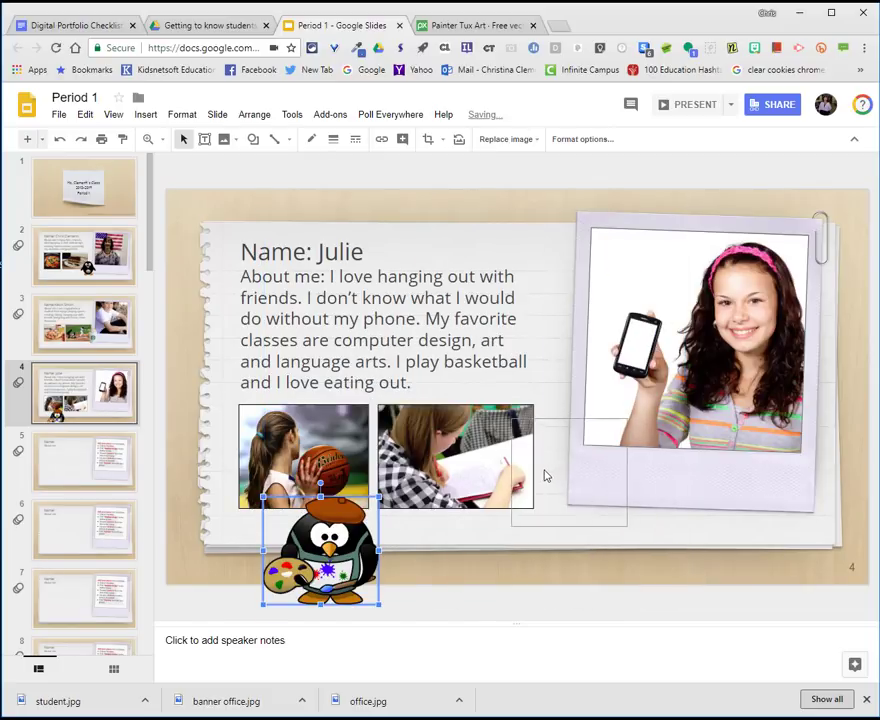
pyautogui.hotkey('ctrl', 'z')
pyautogui.click(85, 320)
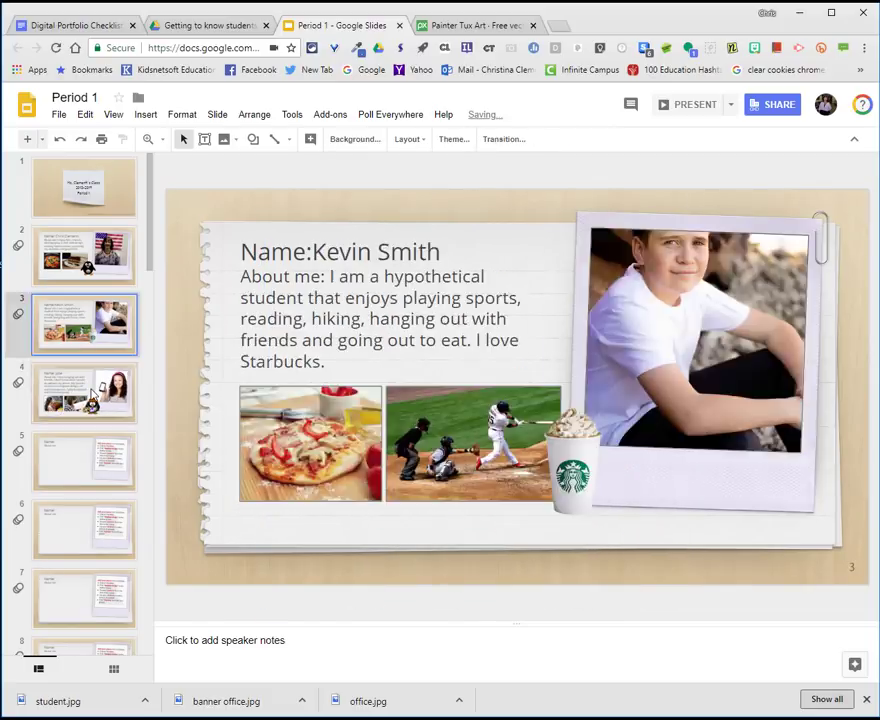
# Review student slides 2 to 4, then finish on the class title slide 1
pyautogui.click(85, 392)
pyautogui.click(85, 258)
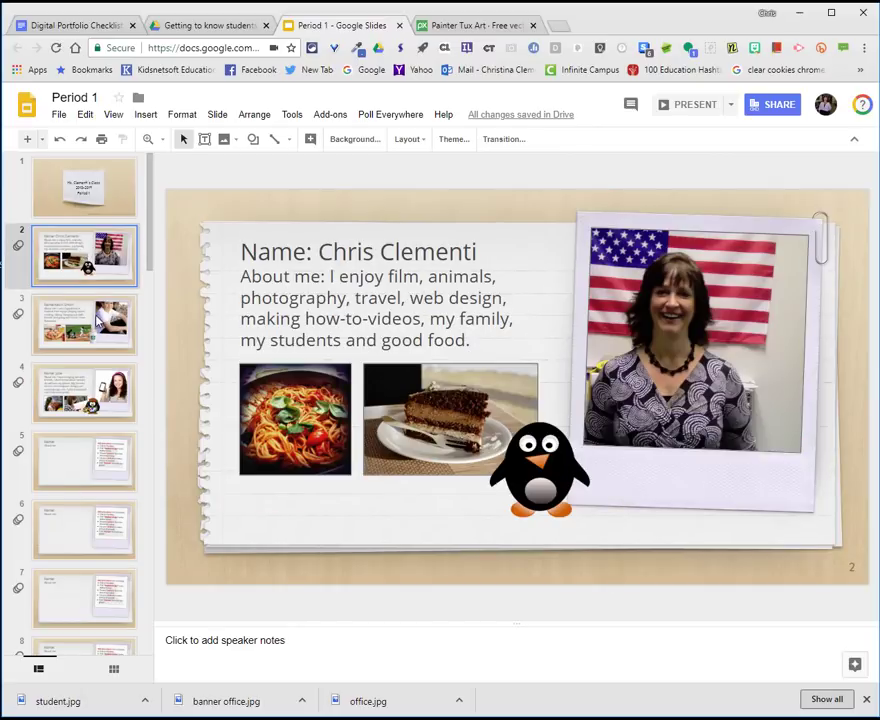
pyautogui.press('Down')
pyautogui.press('Down')
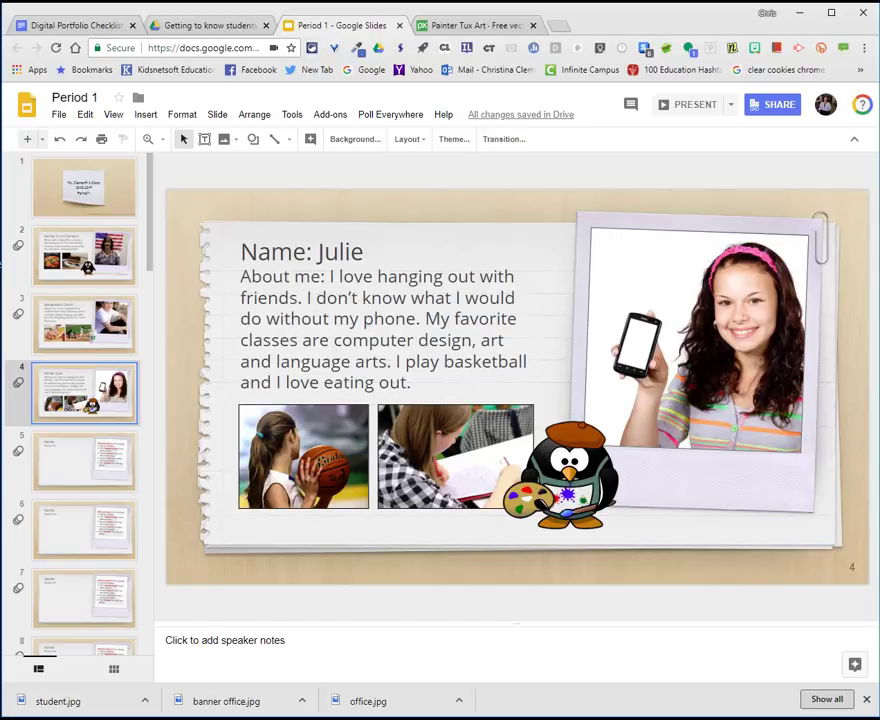
pyautogui.click(101, 175)
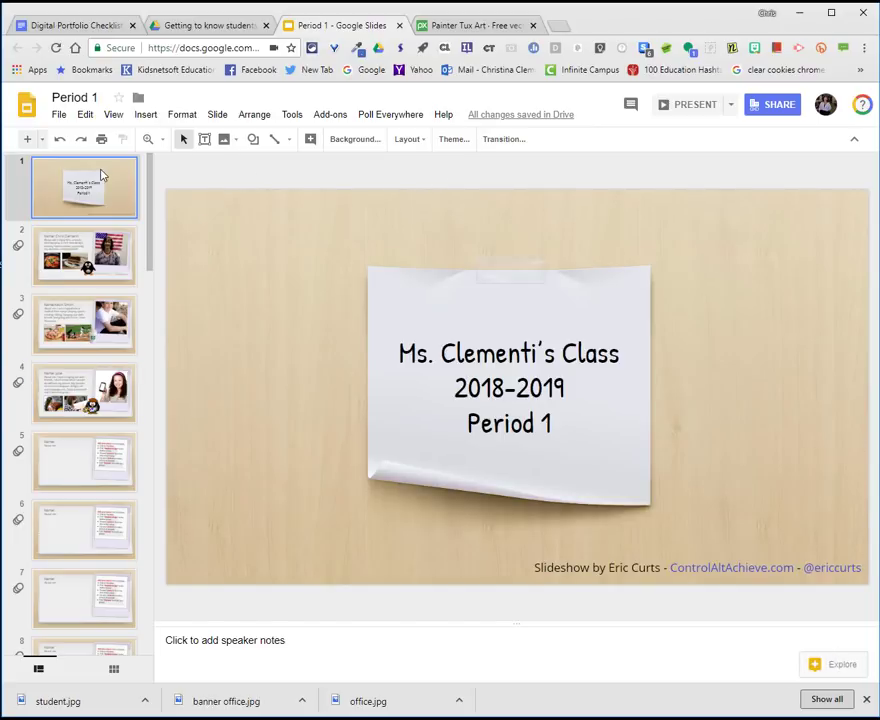